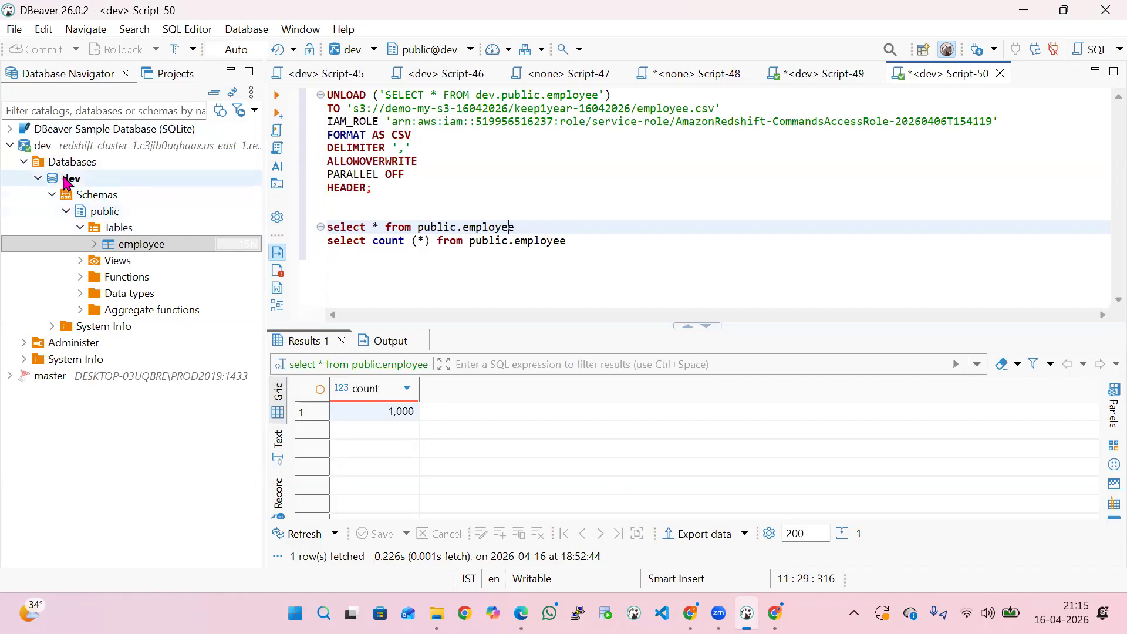
Locate the employee table in the public schema of the dev Redshift database.
click(85, 150)
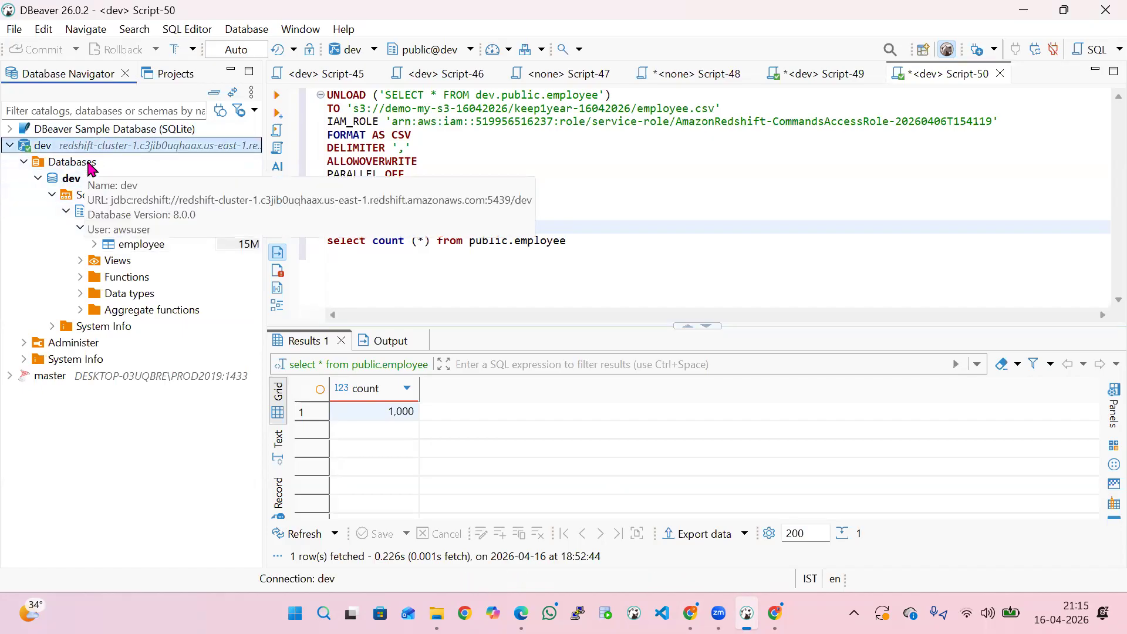
click(100, 227)
click(110, 214)
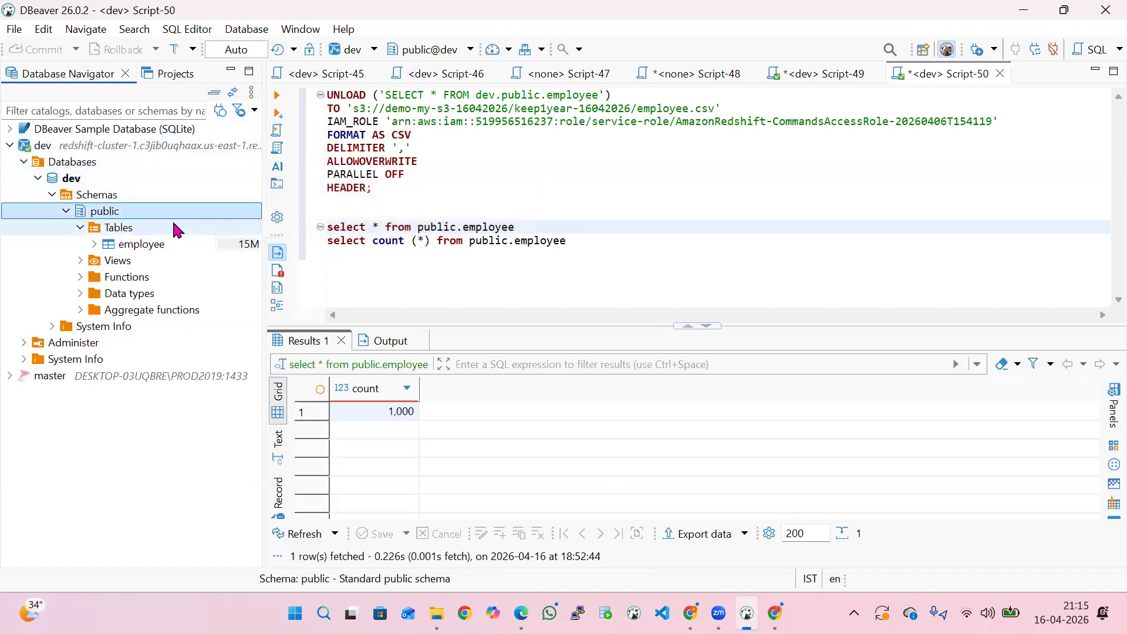
click(162, 245)
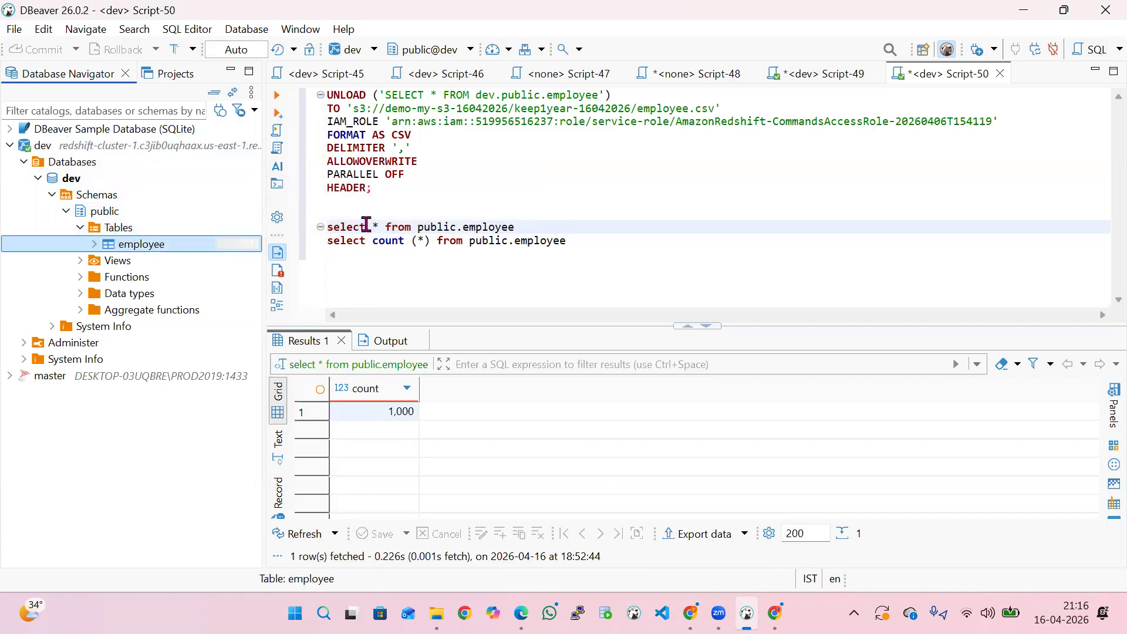
Run the query select * from public.employee and browse through the returned rows.
drag(529, 225, 318, 222)
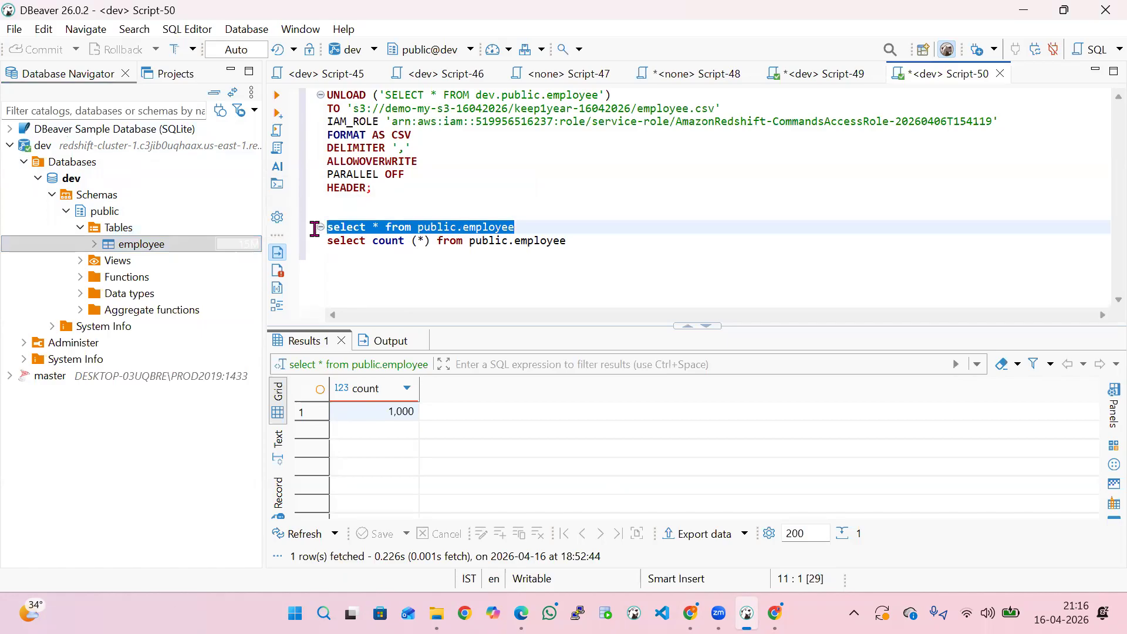
click(277, 131)
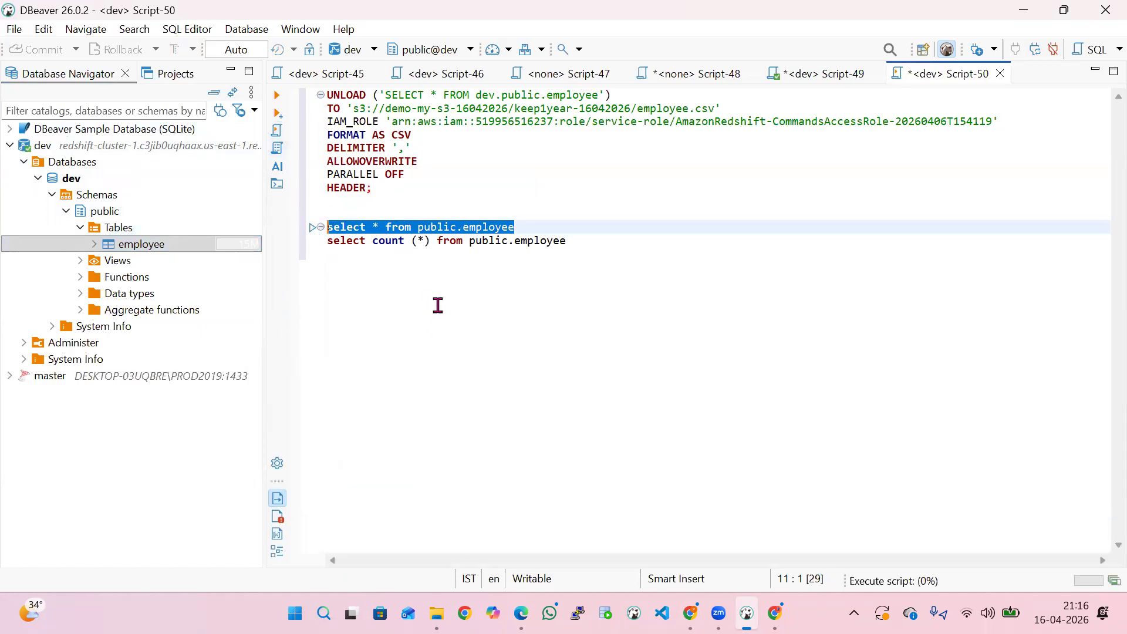
click(478, 255)
drag(516, 228, 322, 227)
click(277, 132)
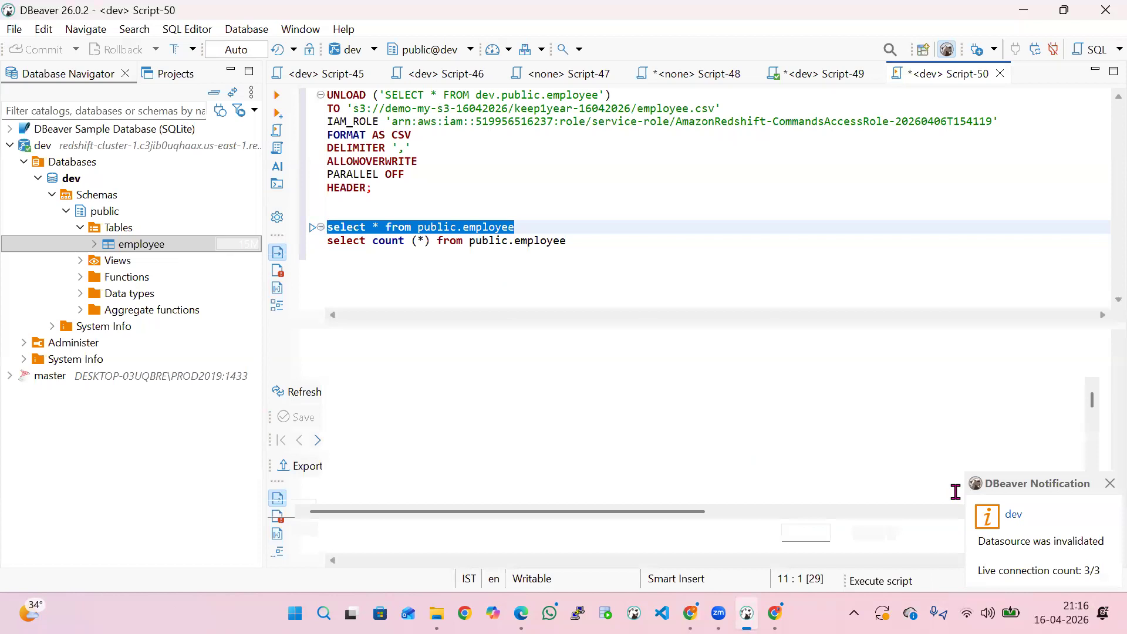
click(454, 440)
click(455, 437)
scroll(454, 438, down, 20)
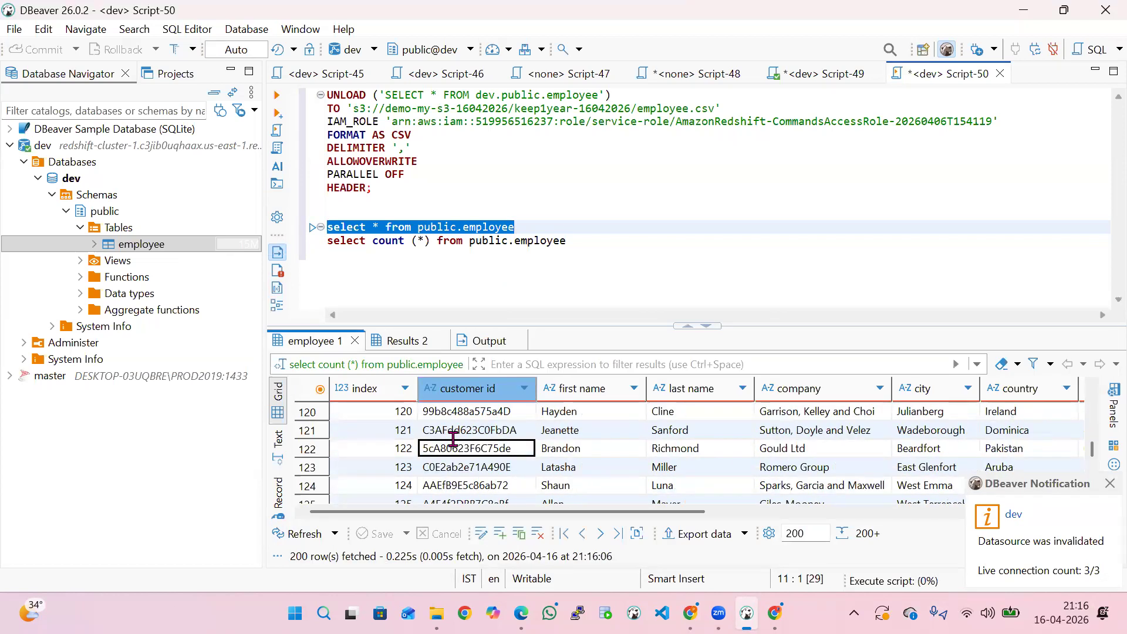
Run select count (*) from public.employee, closing the unpinned result tabs before it executes.
drag(578, 249, 485, 249)
drag(564, 240, 300, 240)
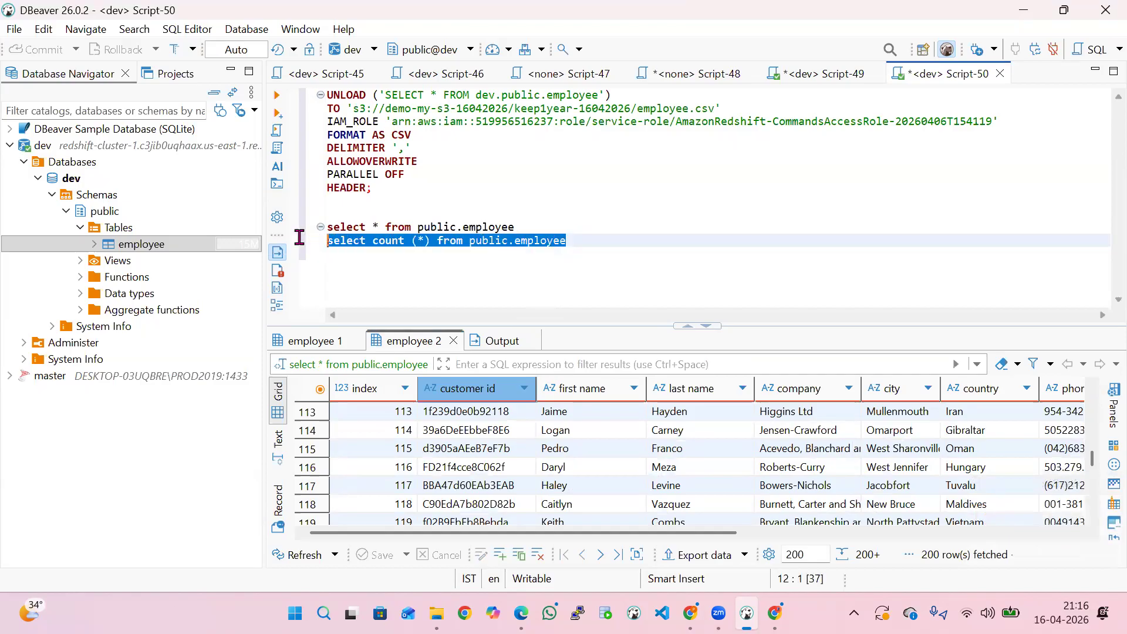
click(278, 132)
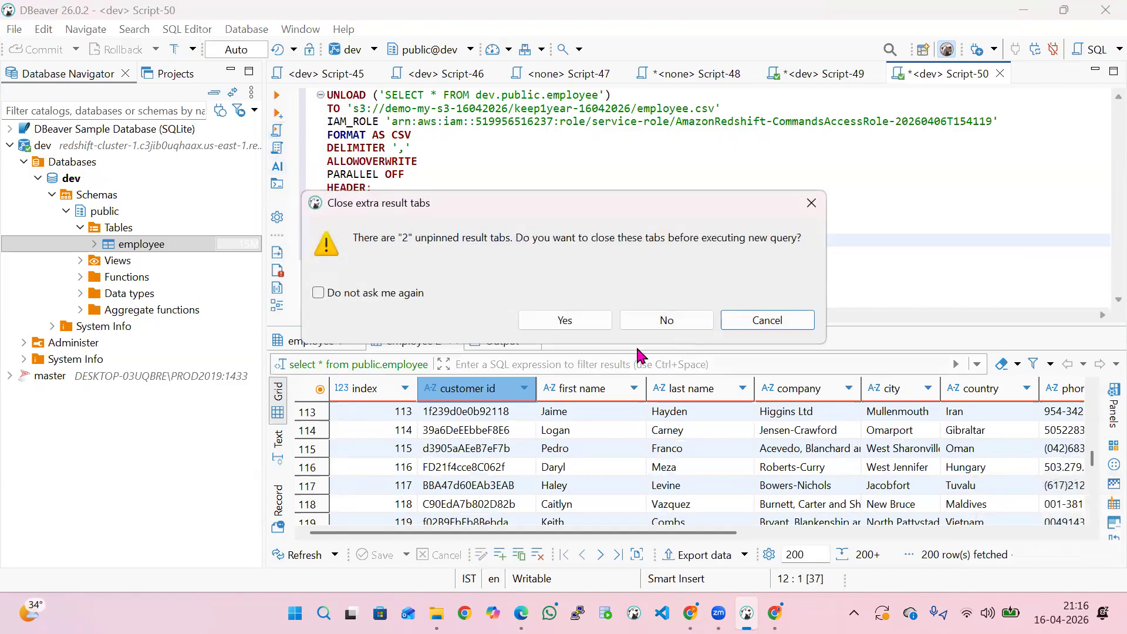
click(568, 320)
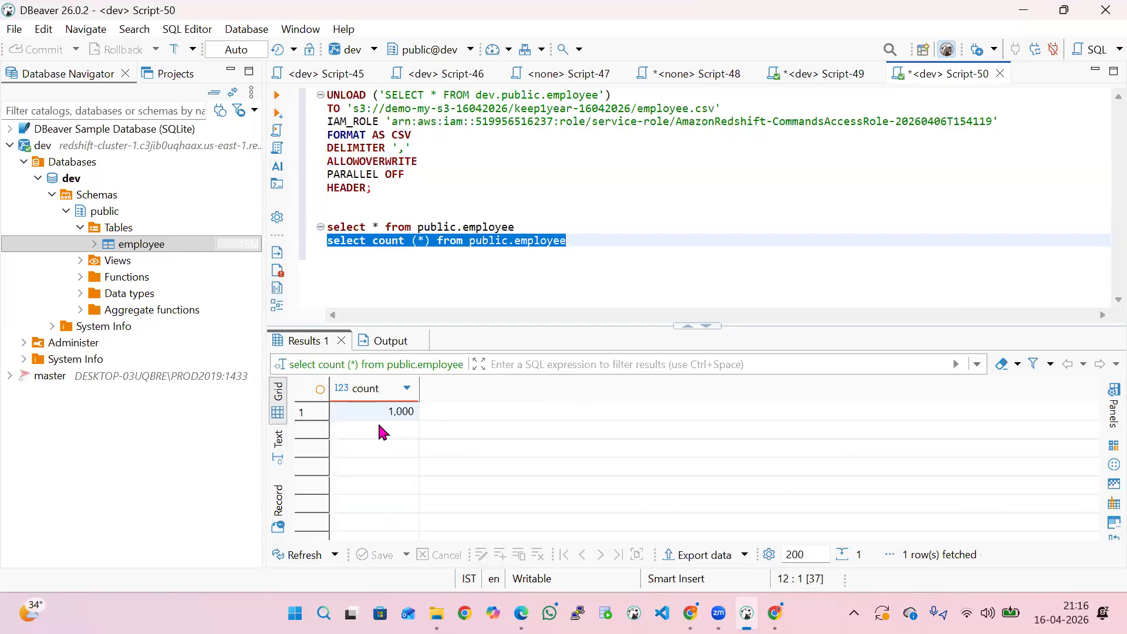
click(141, 247)
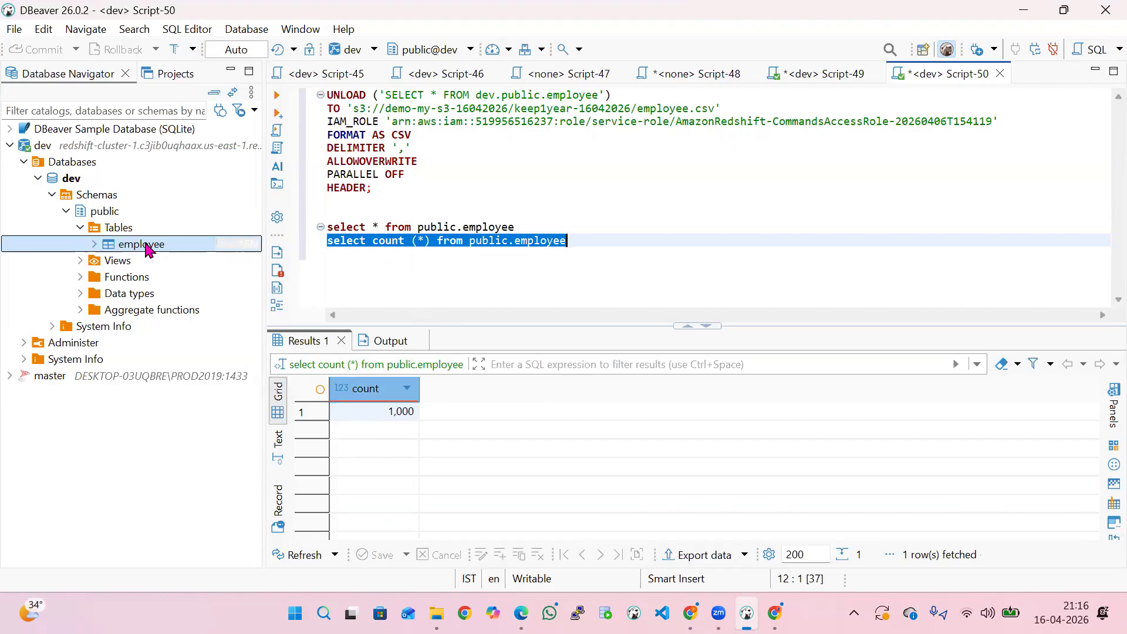
click(403, 495)
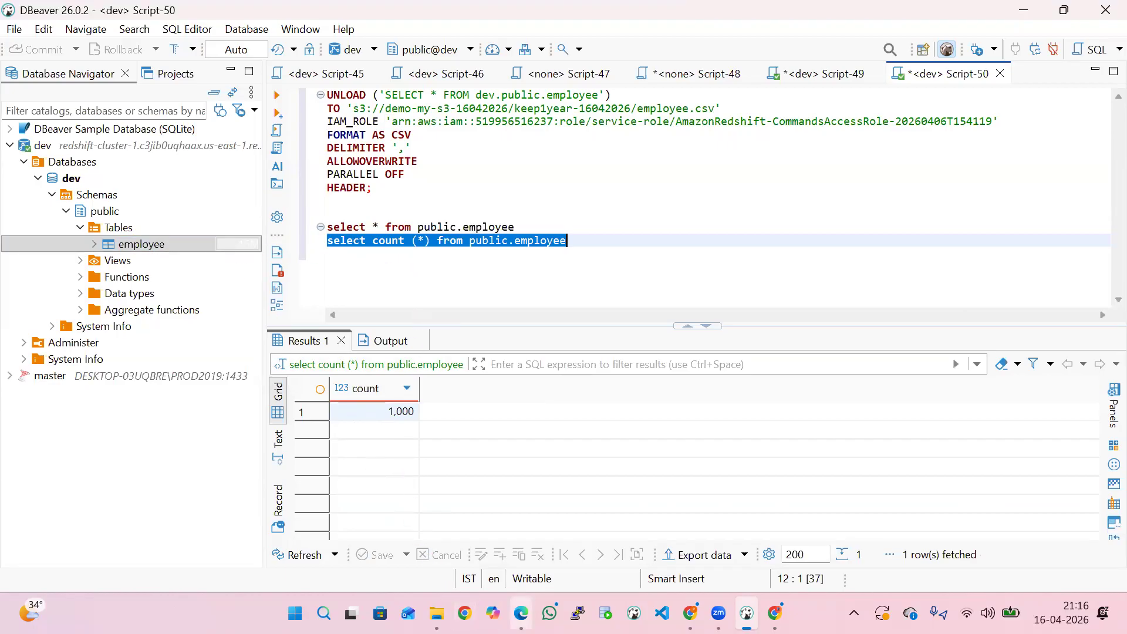
Switch to Chrome to check the contents of the S3 folder keep1year-16042026, and return to the DBeaver script.
mouse_move(522, 614)
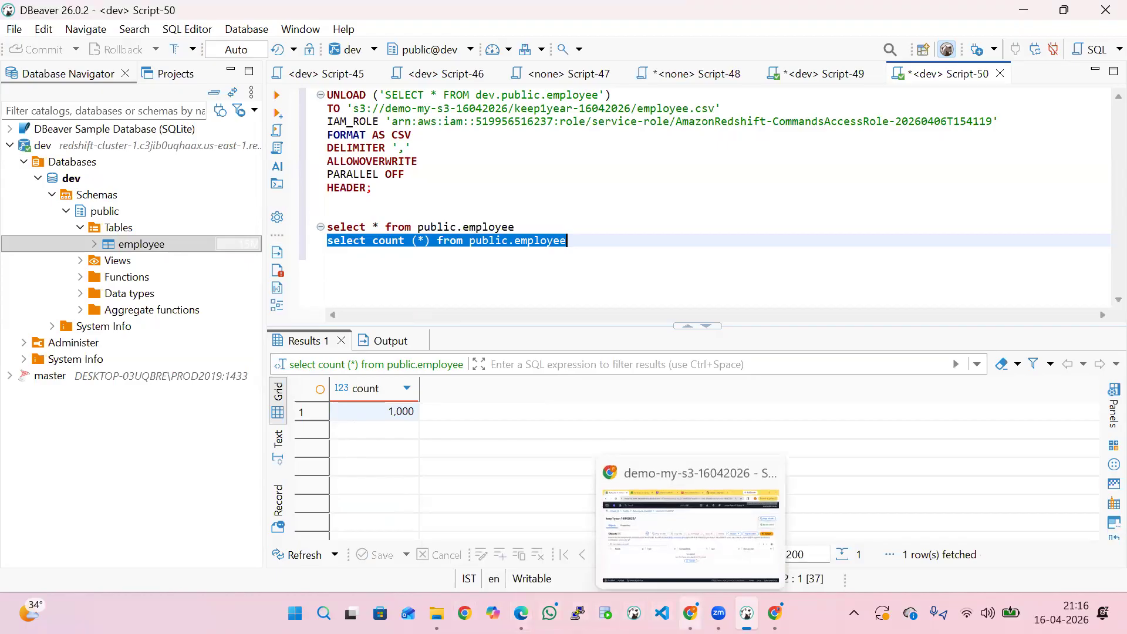
click(690, 613)
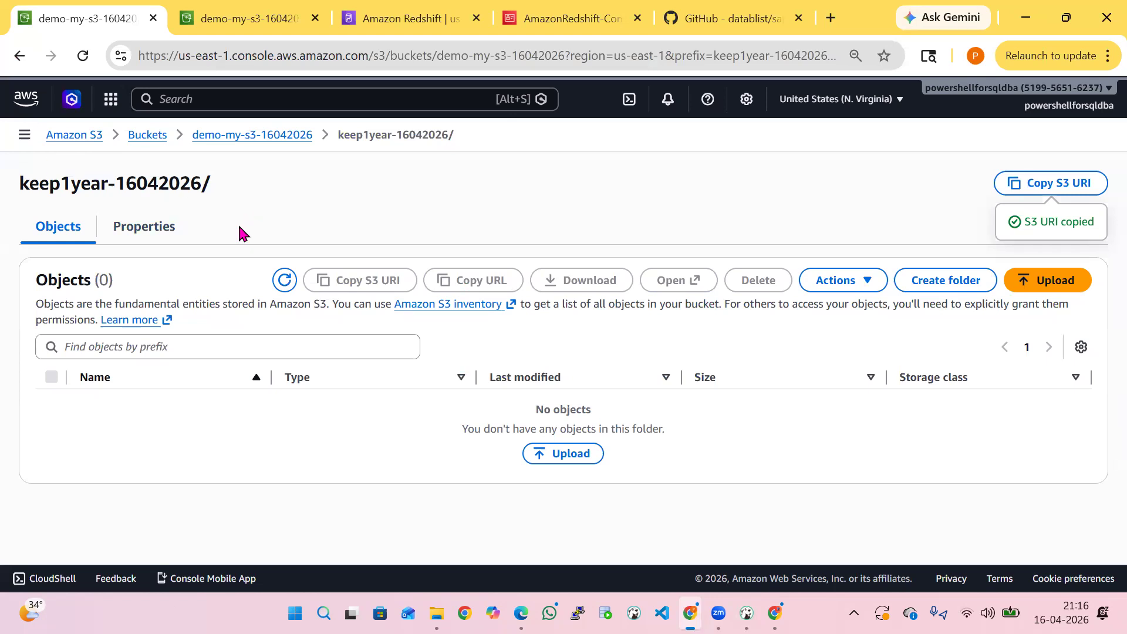
mouse_move(747, 613)
click(736, 560)
click(473, 212)
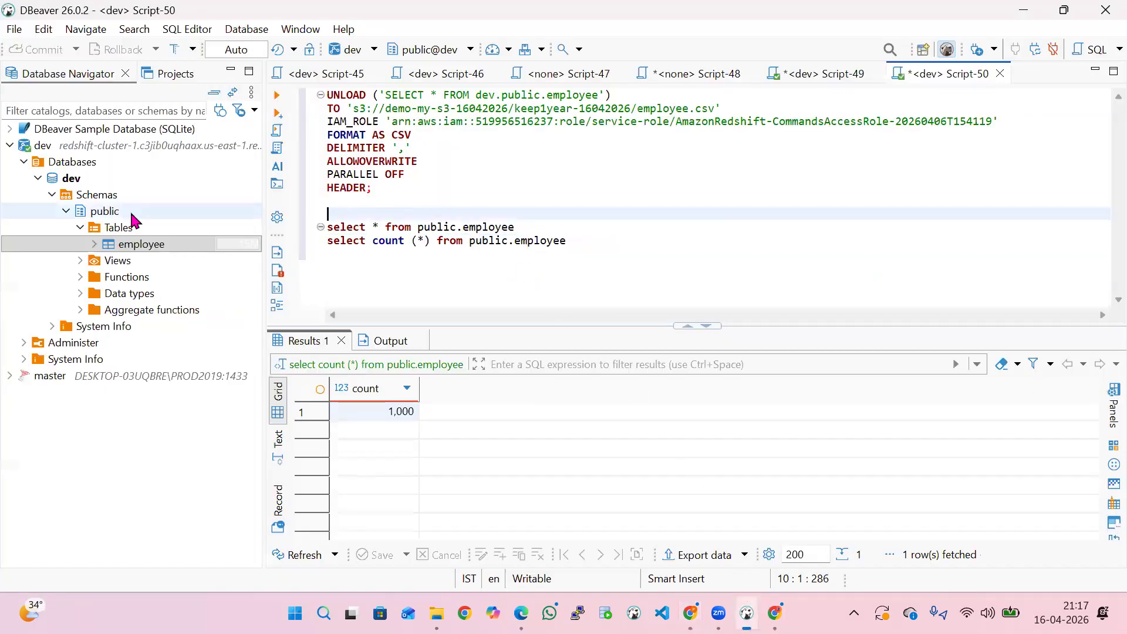
click(235, 178)
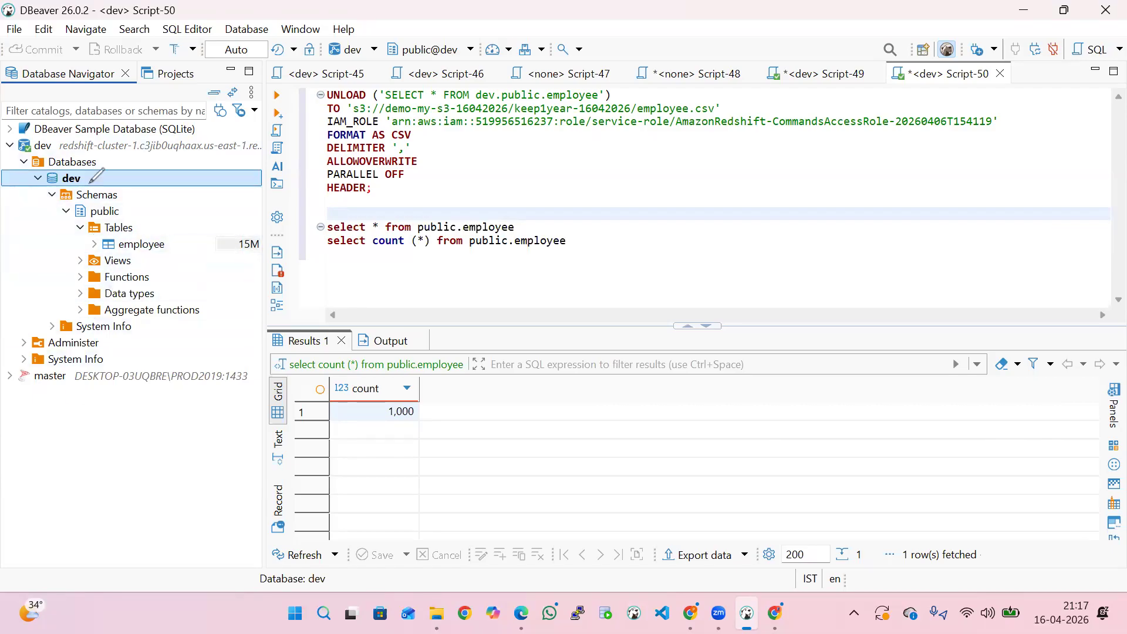
mouse_move(84, 180)
mouse_down()
mouse_move(349, 185)
mouse_move(522, 248)
mouse_up()
mouse_move(604, 236)
mouse_down()
mouse_move(579, 237)
mouse_move(525, 302)
mouse_up()
mouse_move(589, 240)
mouse_down()
mouse_move(623, 257)
mouse_move(575, 290)
mouse_up()
mouse_move(573, 215)
mouse_down()
mouse_move(561, 216)
mouse_move(499, 361)
mouse_move(516, 153)
mouse_up()
mouse_move(562, 250)
mouse_down()
mouse_move(728, 172)
mouse_move(803, 247)
mouse_move(809, 236)
mouse_move(847, 312)
mouse_up()
mouse_move(829, 235)
mouse_down()
mouse_move(847, 315)
mouse_move(853, 266)
mouse_up()
mouse_move(849, 192)
mouse_down()
mouse_move(860, 196)
mouse_move(866, 269)
mouse_up()
drag(900, 218, 916, 225)
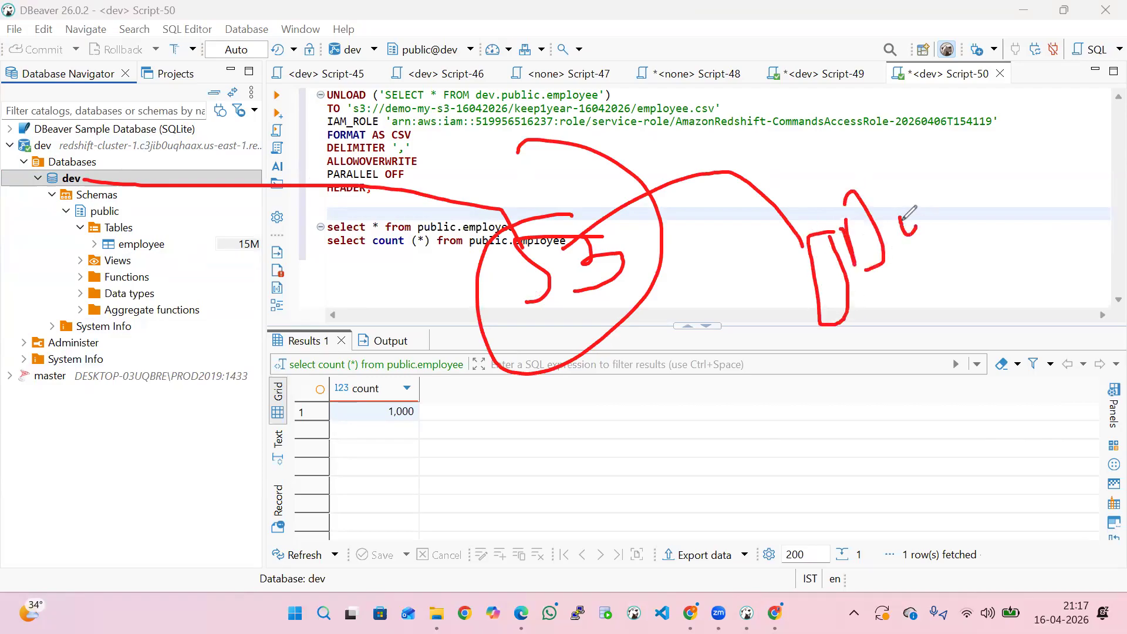
click(115, 134)
drag(305, 183, 608, 168)
mouse_move(498, 330)
mouse_down()
mouse_move(642, 219)
mouse_move(930, 285)
mouse_move(810, 232)
mouse_move(813, 313)
mouse_move(476, 262)
mouse_move(611, 237)
mouse_up()
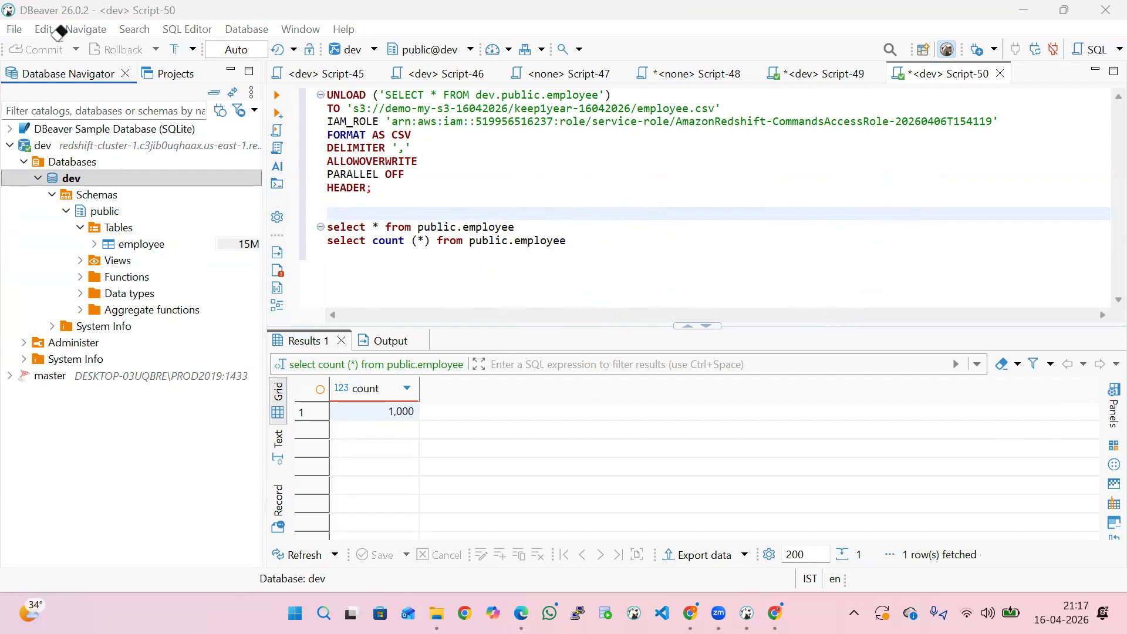
click(604, 175)
Examine the UNLOAD statement's command keyword, its inner SELECT on dev.public.employee and its S3 destination path.
double_click(347, 94)
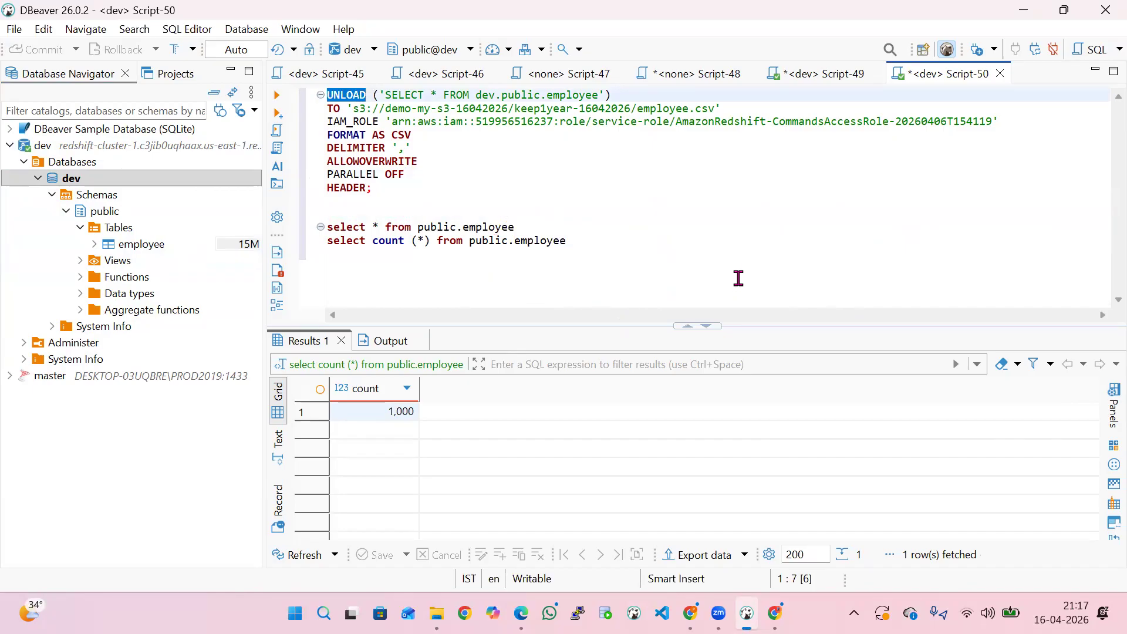
click(636, 238)
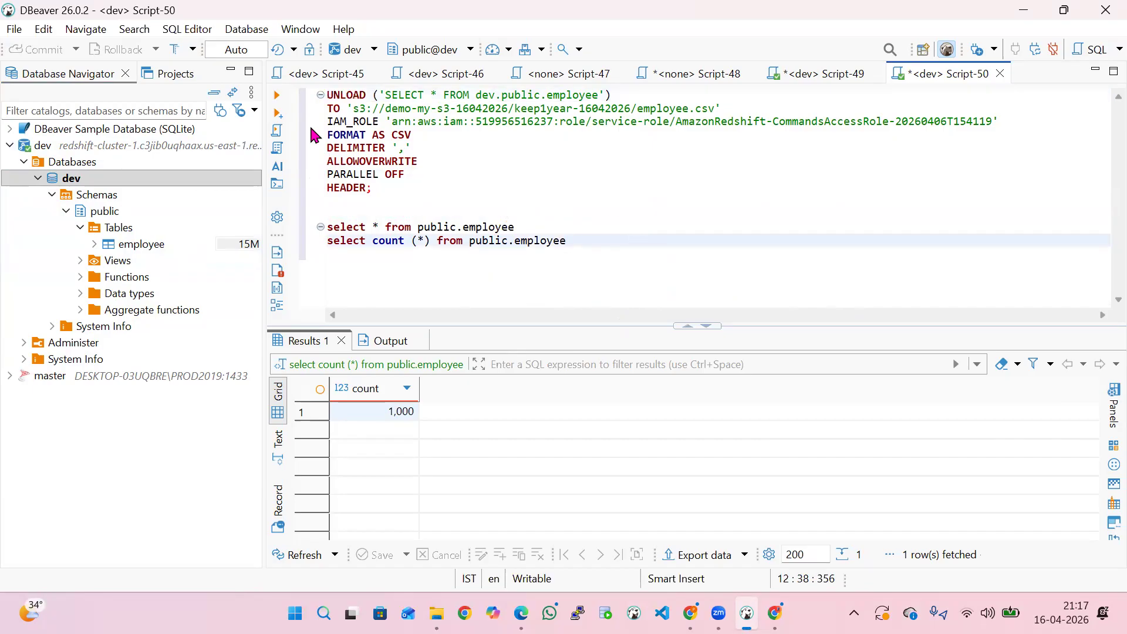
double_click(346, 96)
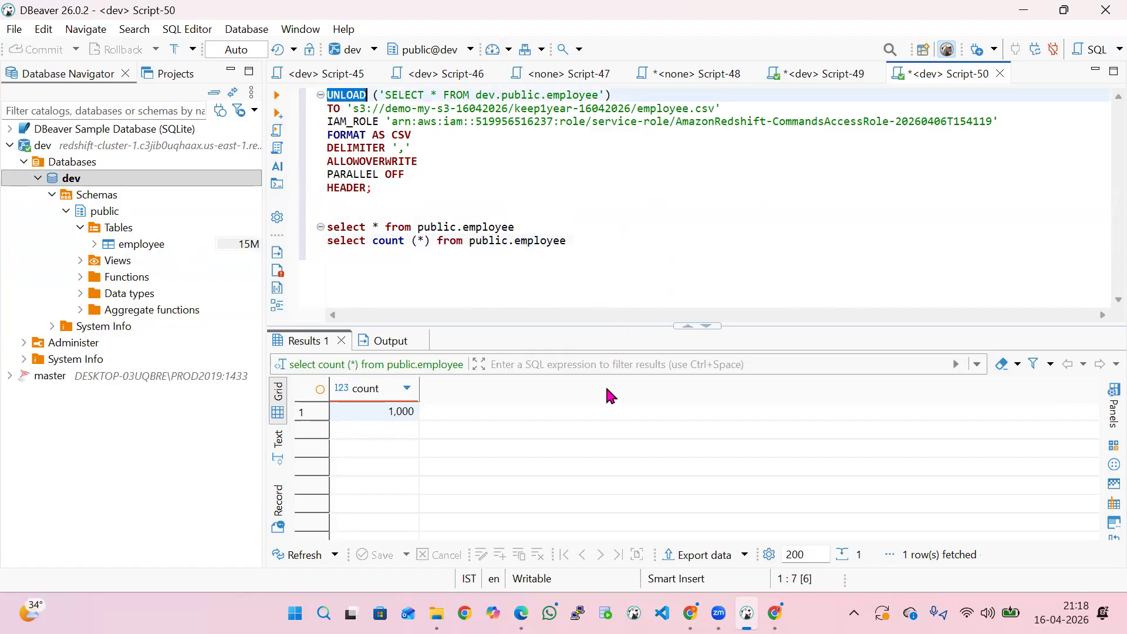
click(657, 287)
click(372, 99)
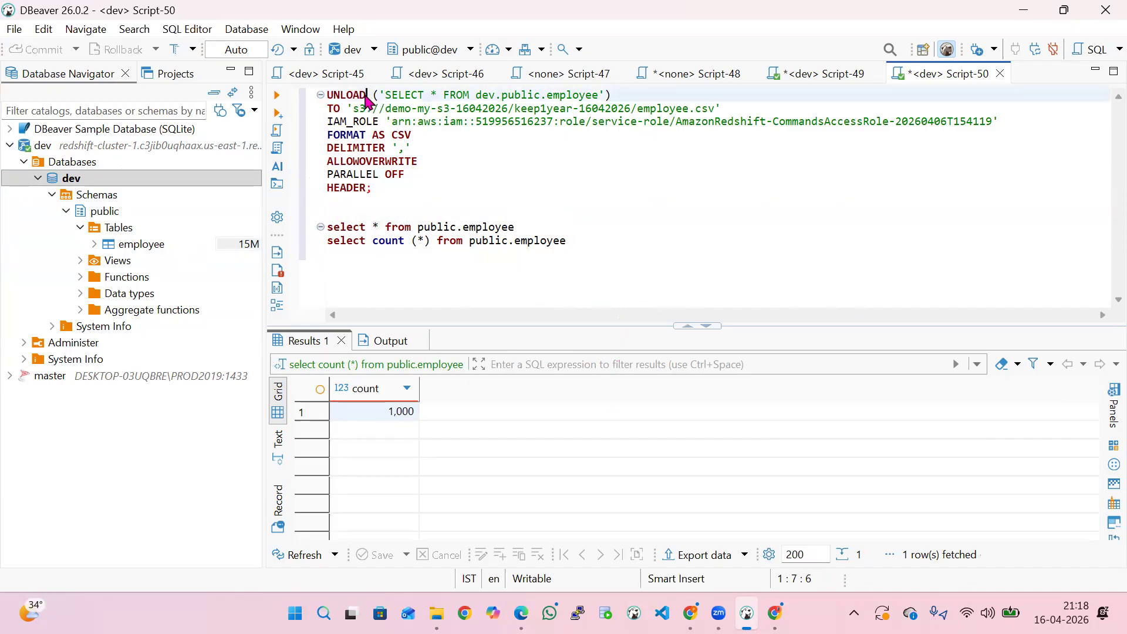
double_click(354, 99)
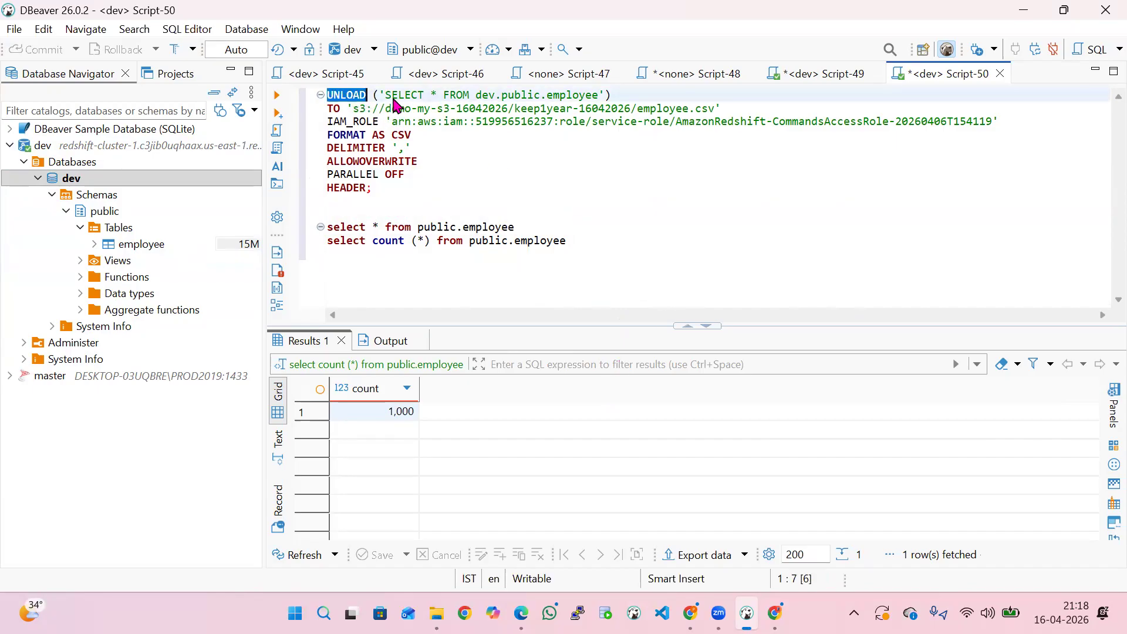
drag(385, 96, 599, 100)
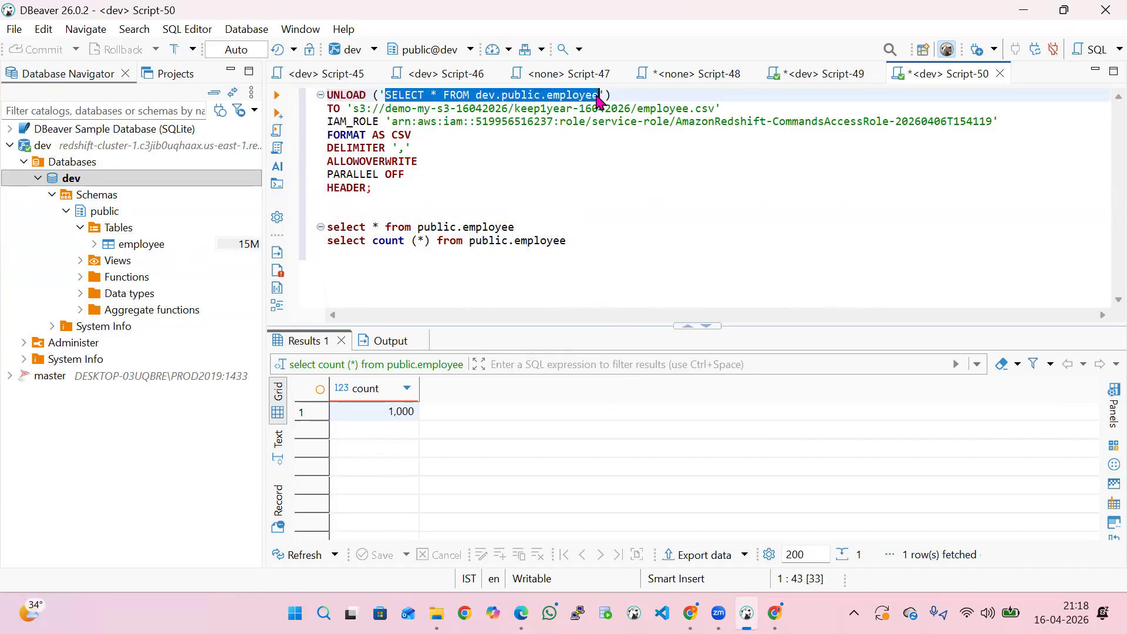
click(590, 255)
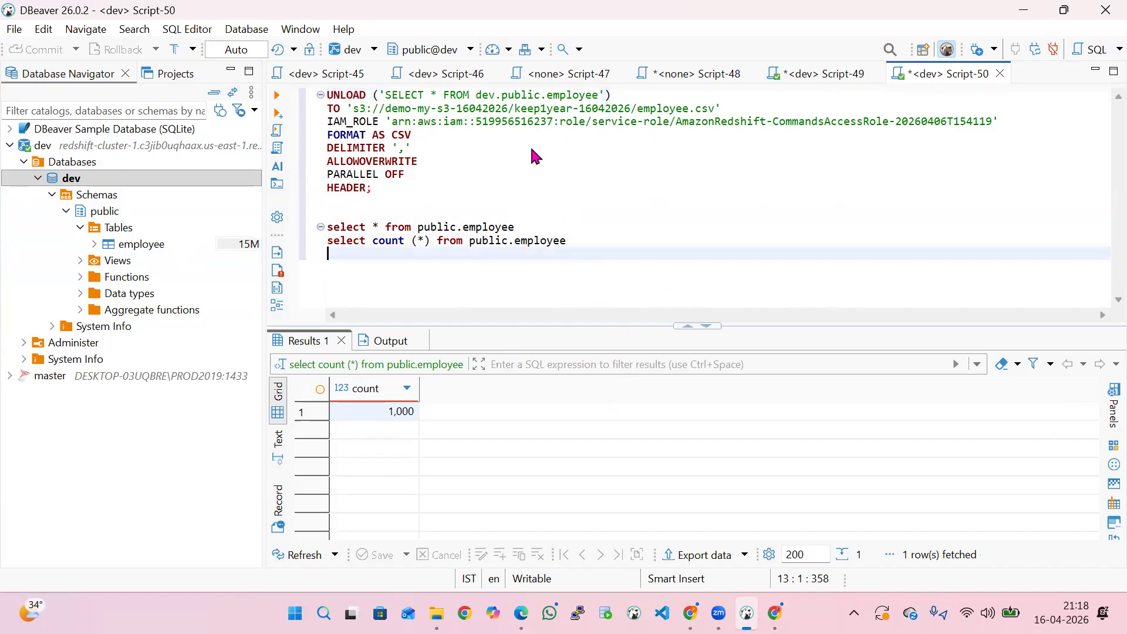
click(490, 97)
click(515, 97)
double_click(515, 97)
double_click(562, 96)
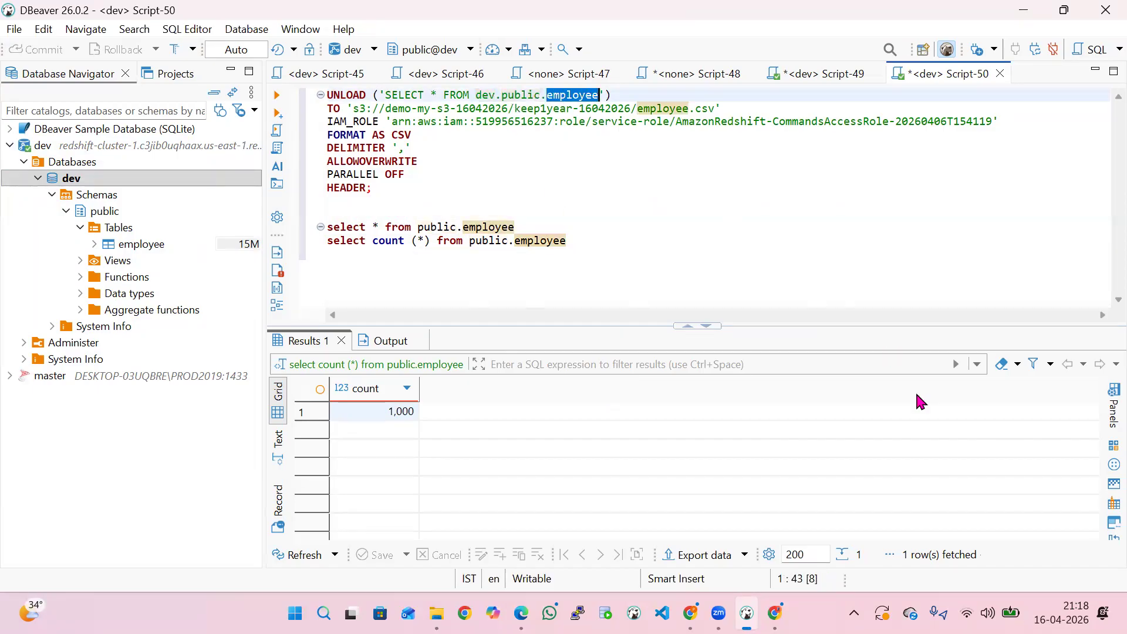
click(650, 202)
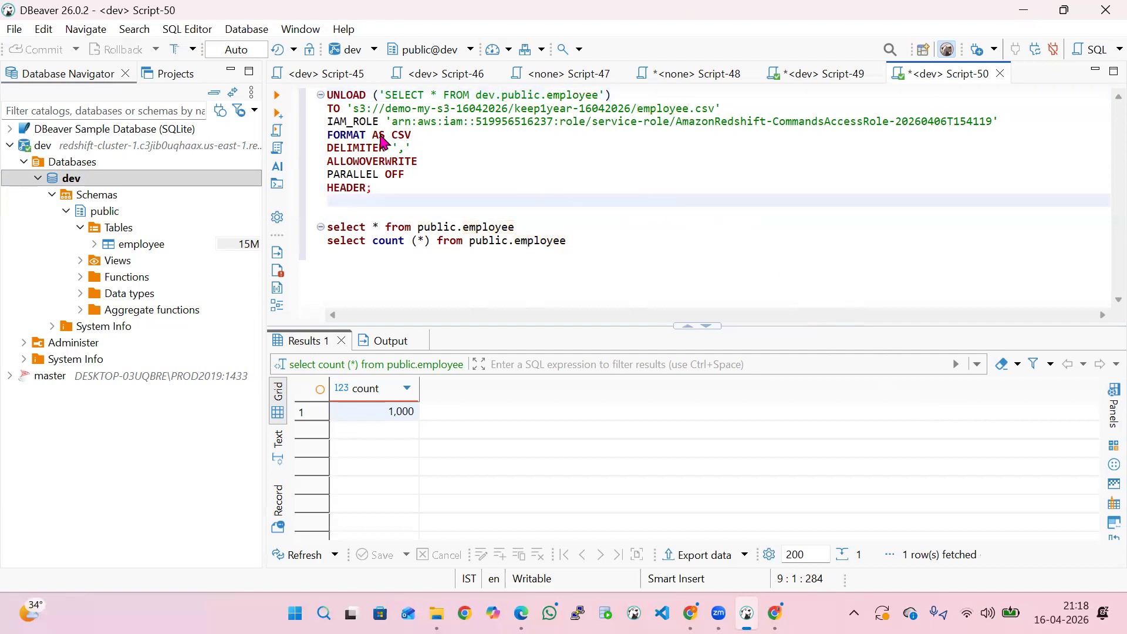
drag(360, 113, 714, 111)
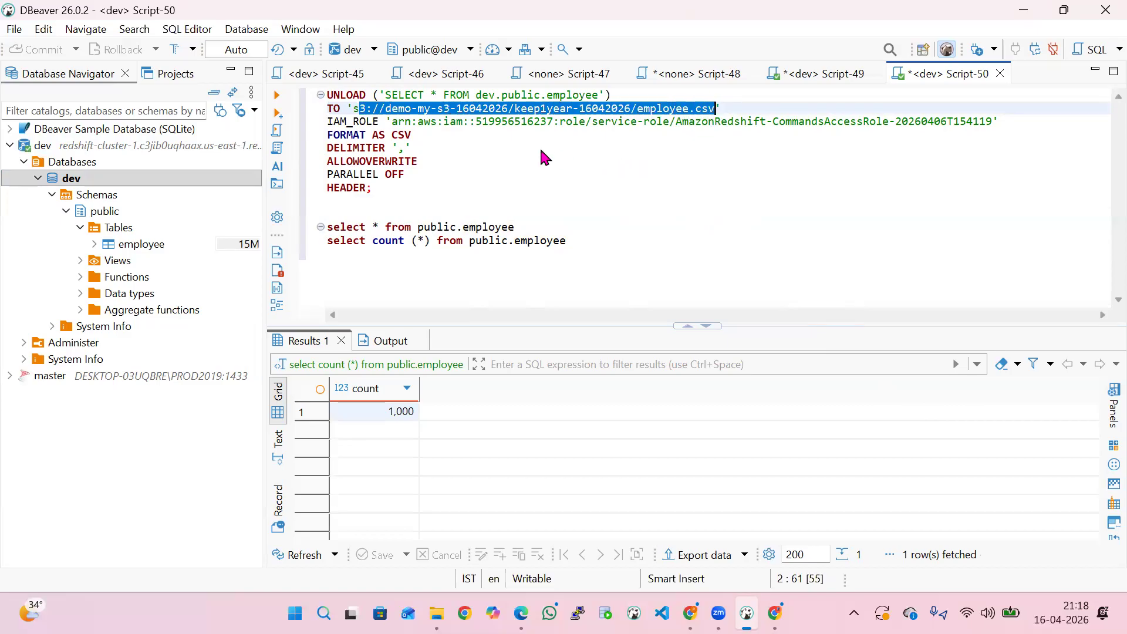
click(541, 148)
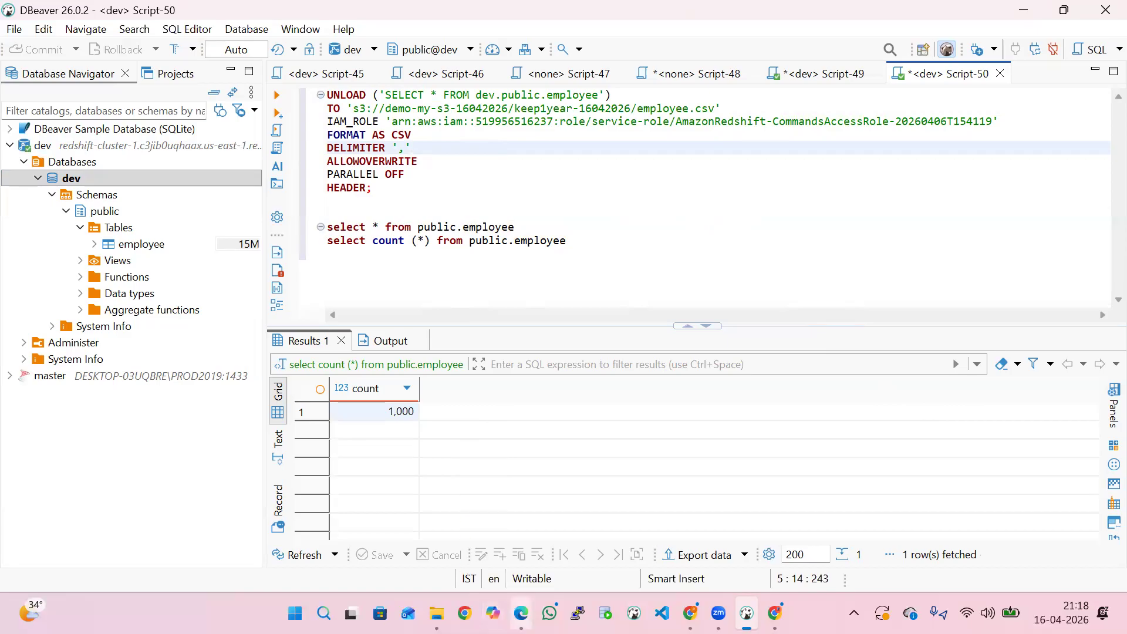
In Chrome, open the keep1year-16042026 folder in the demo-my-s3-16042026 bucket, copy its S3 URI and return to DBeaver.
mouse_move(521, 613)
click(394, 399)
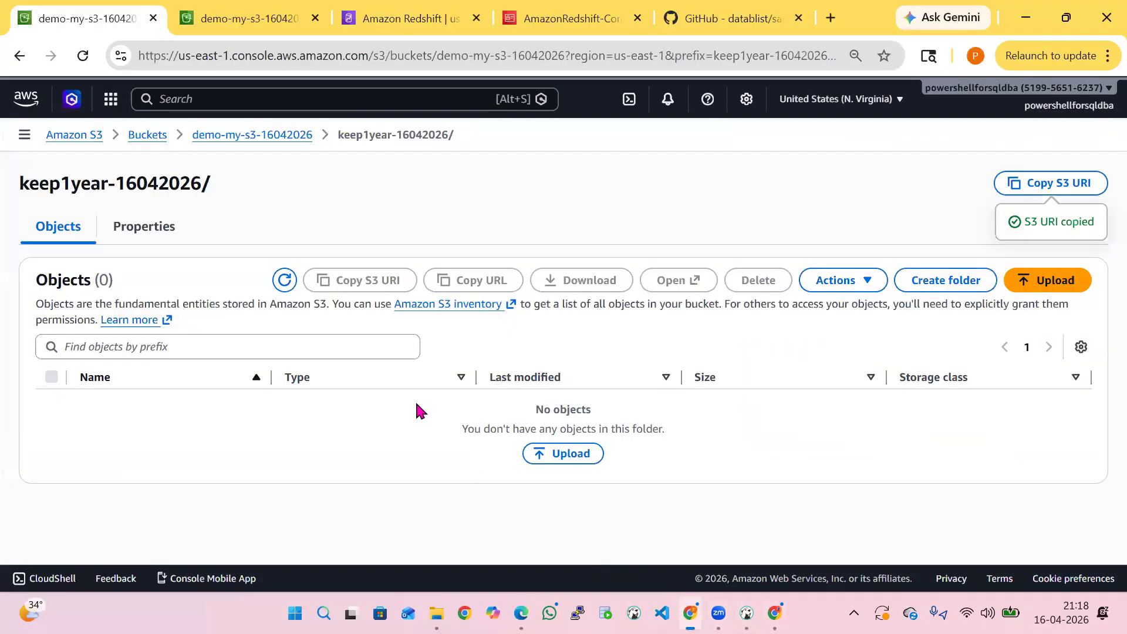
click(691, 613)
click(150, 137)
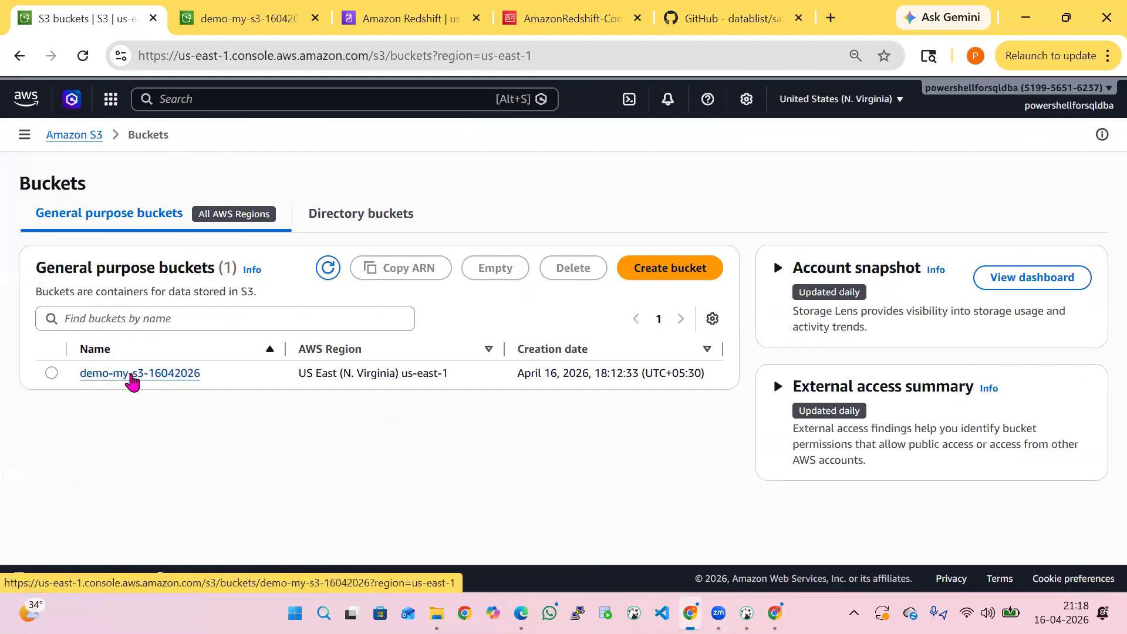
click(131, 380)
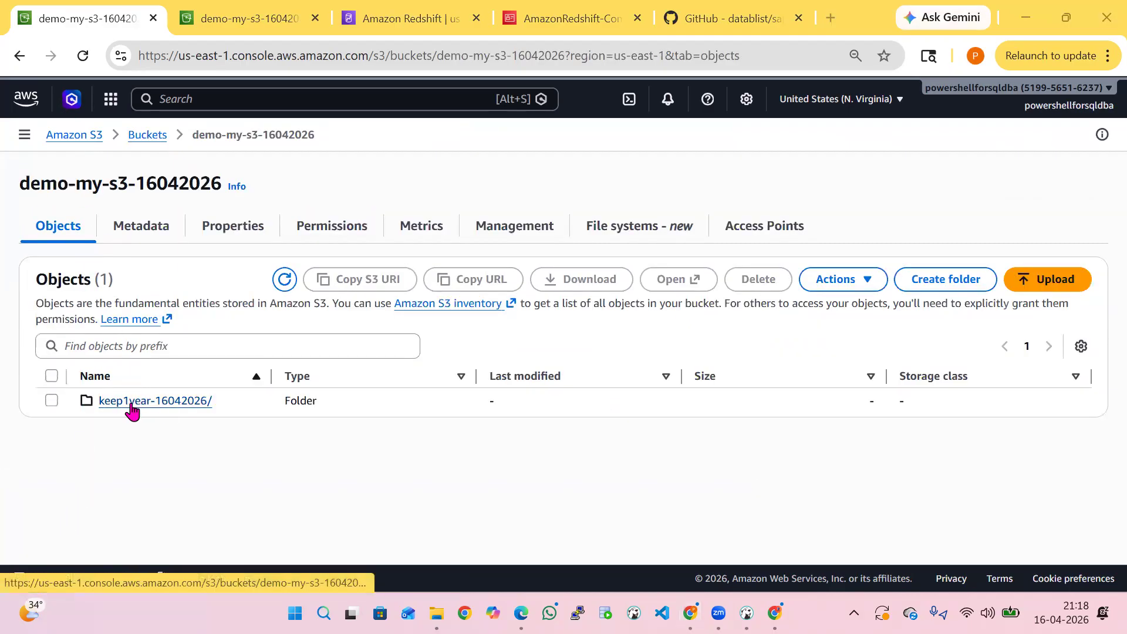
double_click(186, 405)
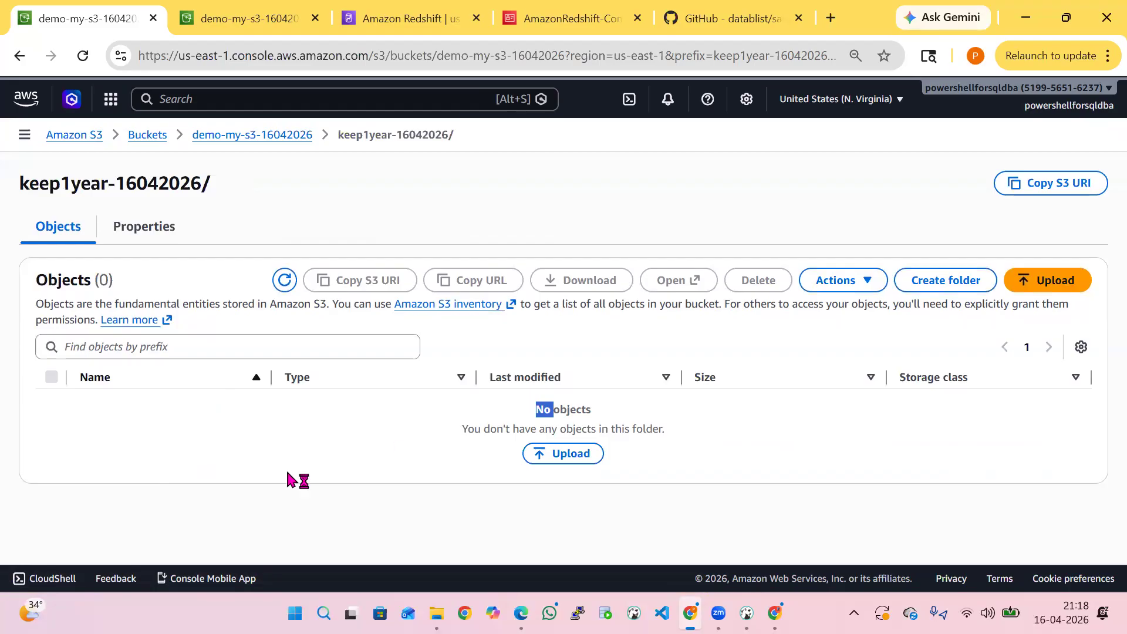
click(1036, 185)
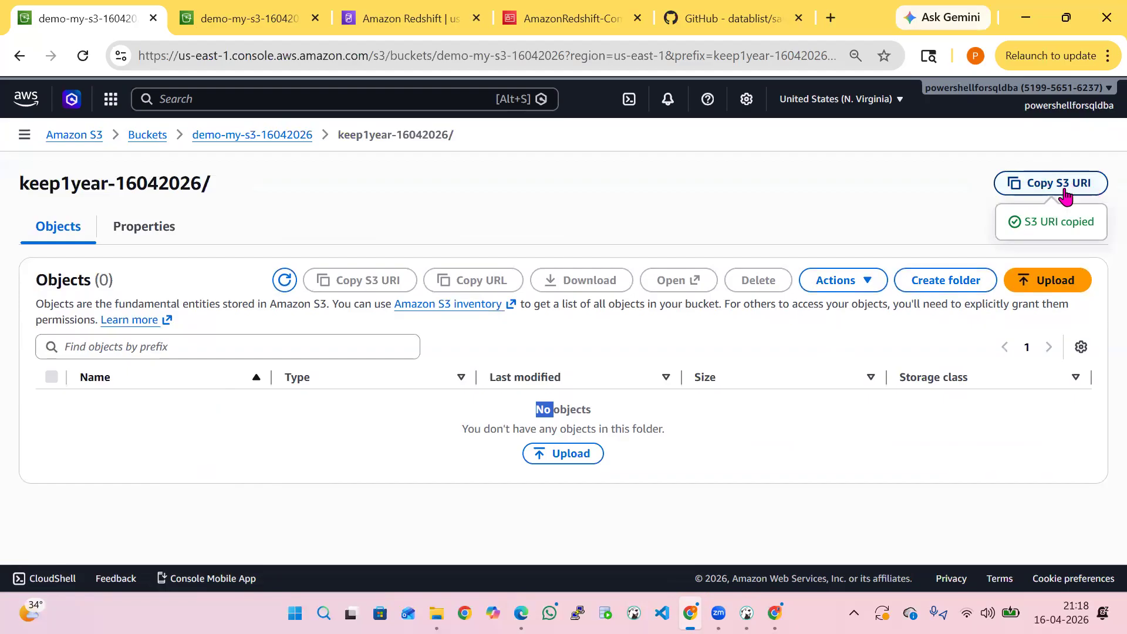
click(746, 613)
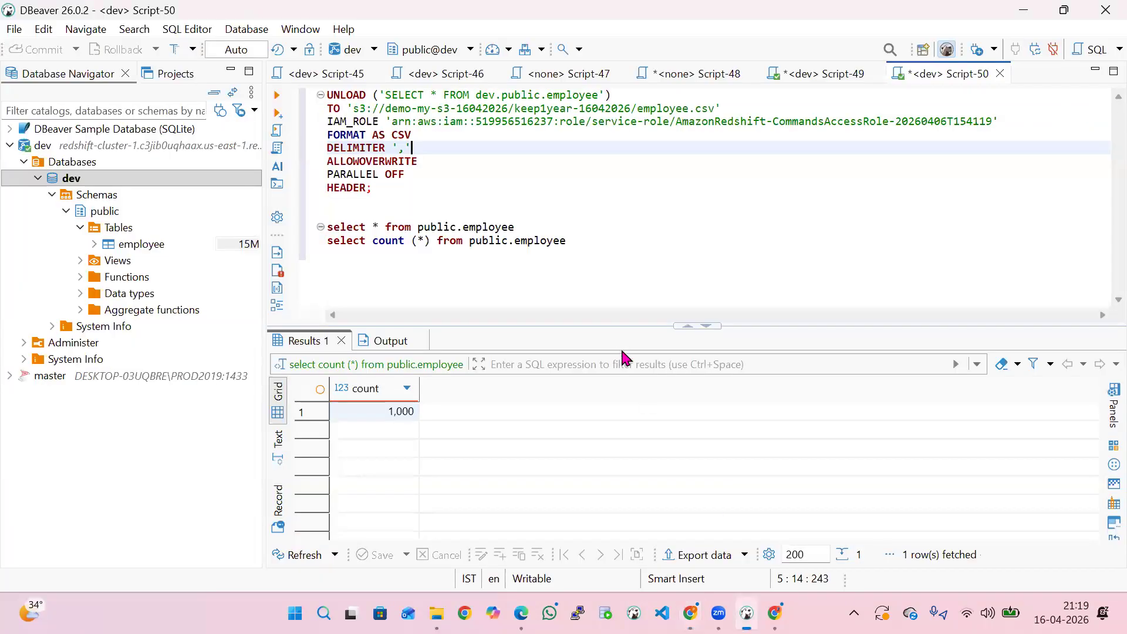
Paste the copied S3 URI below the select queries and compare it with the UNLOAD destination path and the employee.csv file name.
key(ctrl+v)
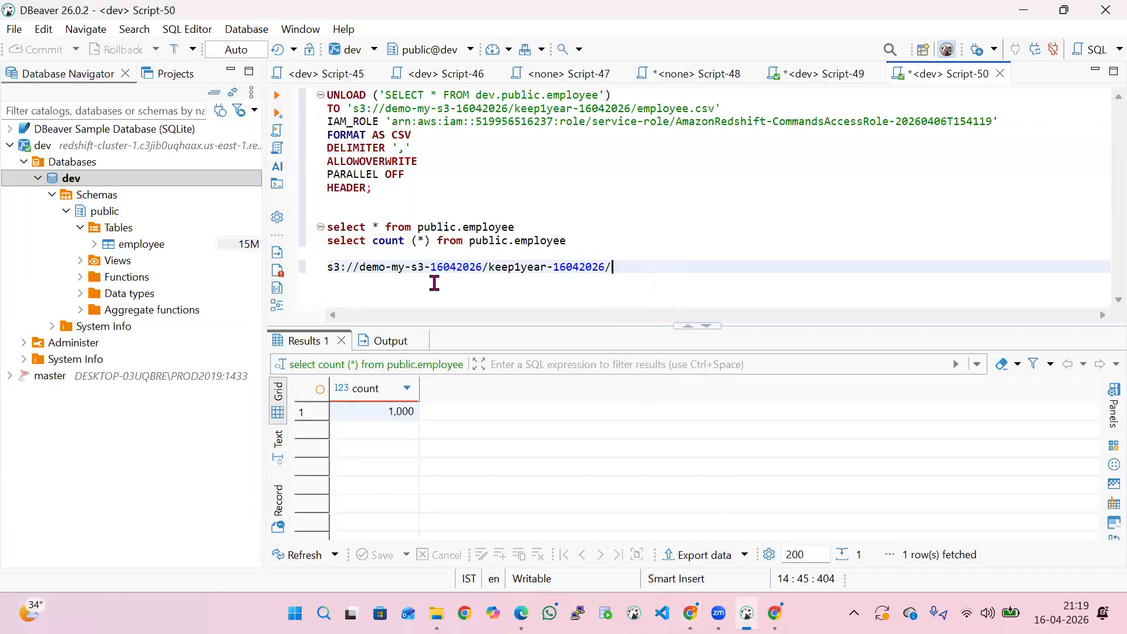
drag(367, 108, 499, 108)
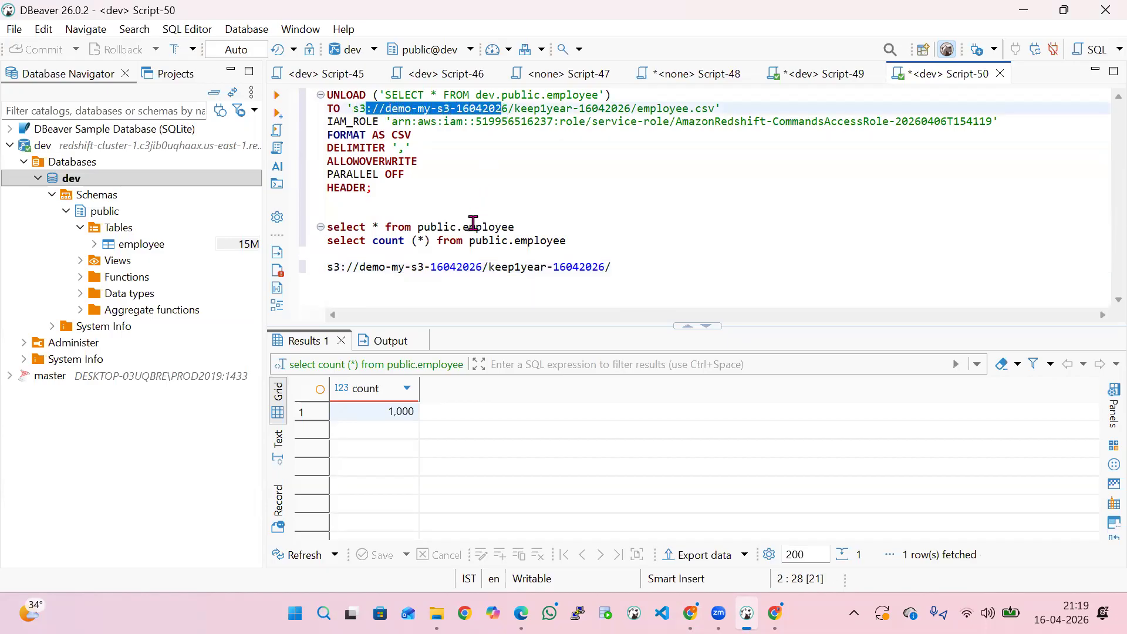
drag(489, 267, 564, 259)
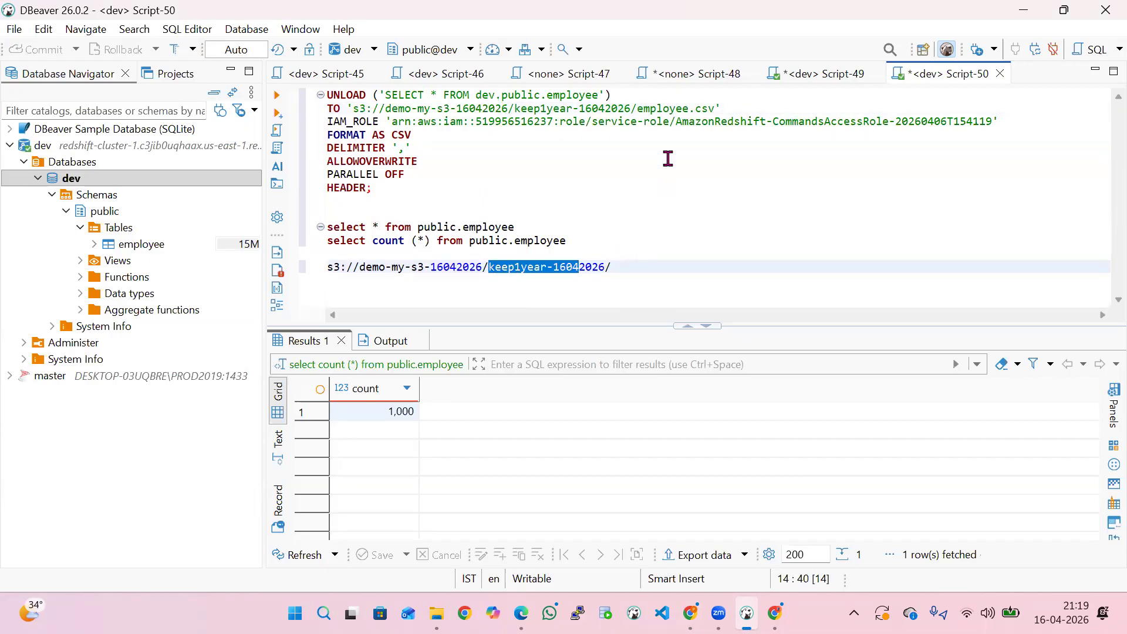
drag(638, 108, 715, 108)
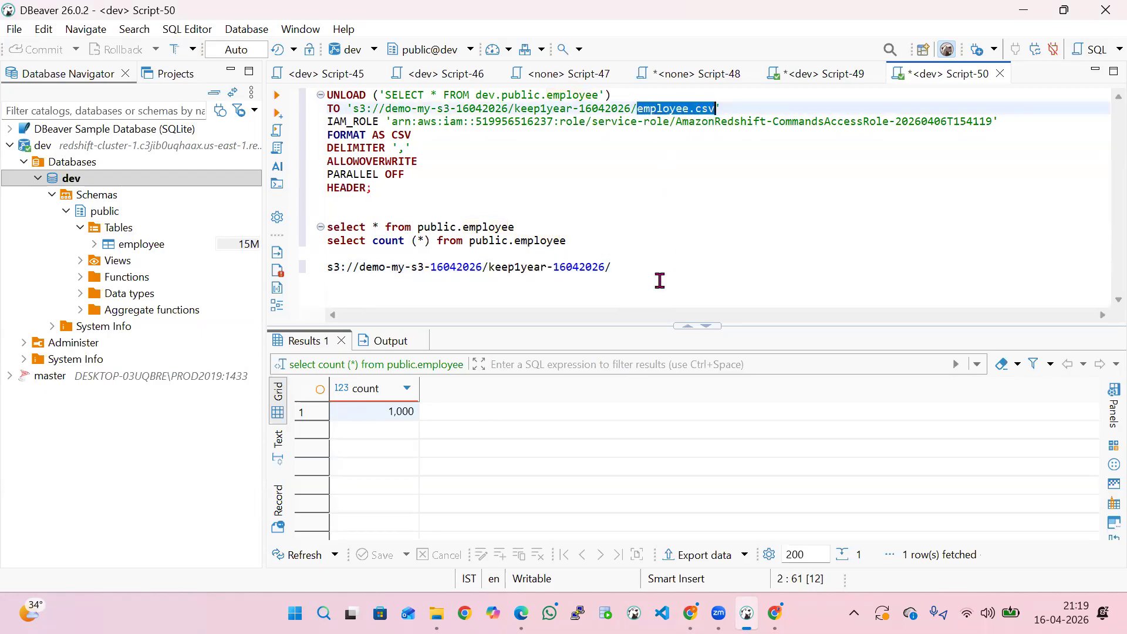
double_click(678, 103)
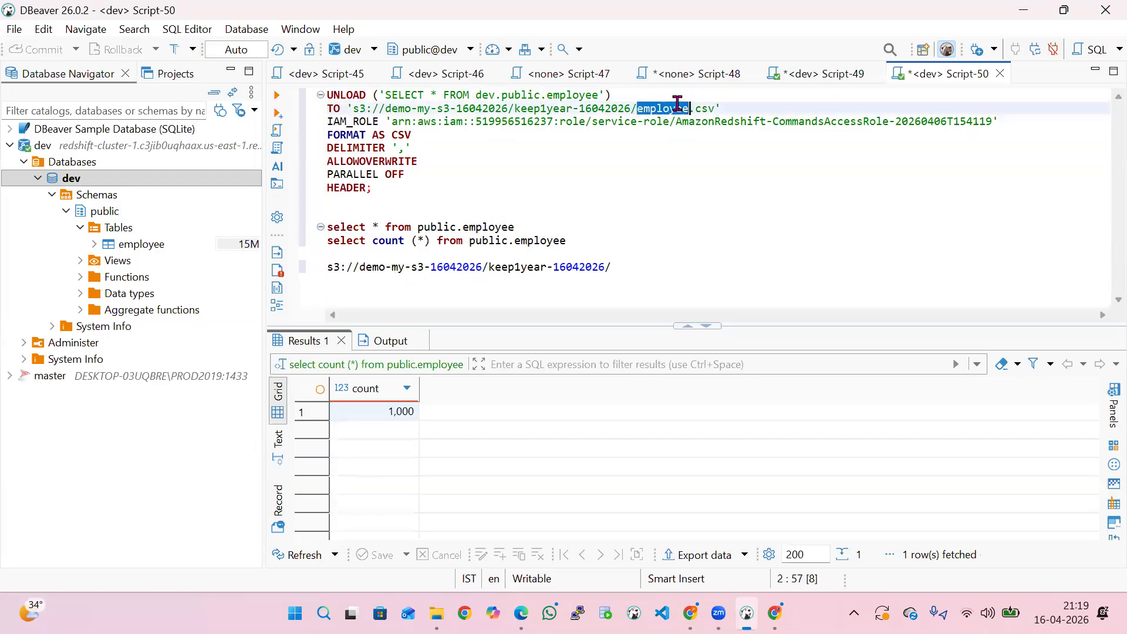
Examine the IAM_ROLE line of the UNLOAD statement.
click(640, 144)
drag(328, 121, 786, 122)
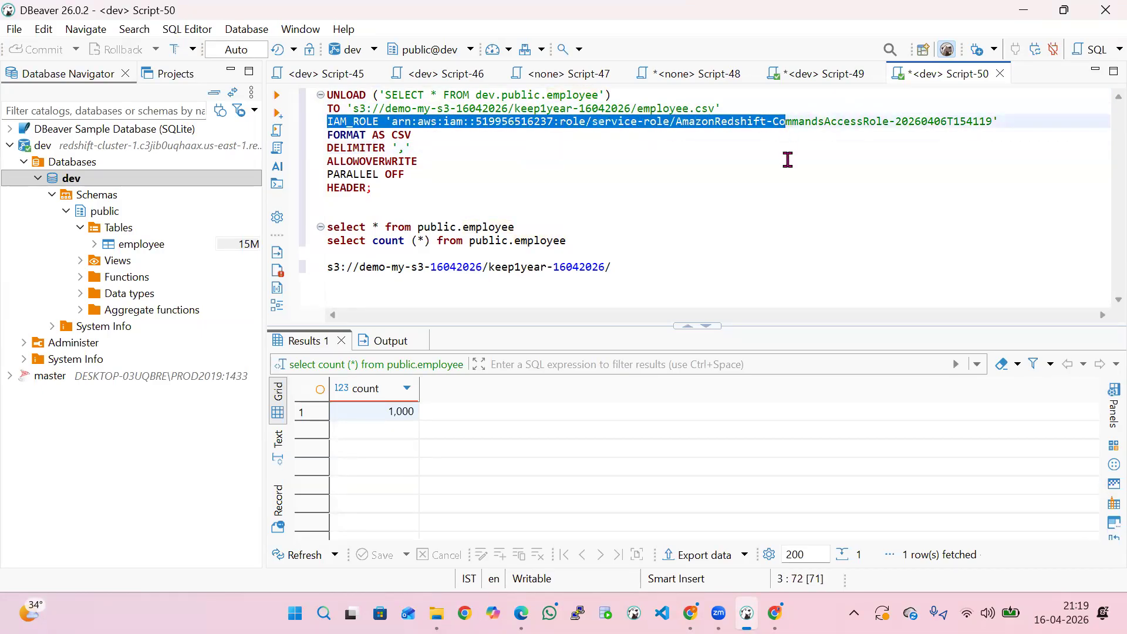
click(787, 159)
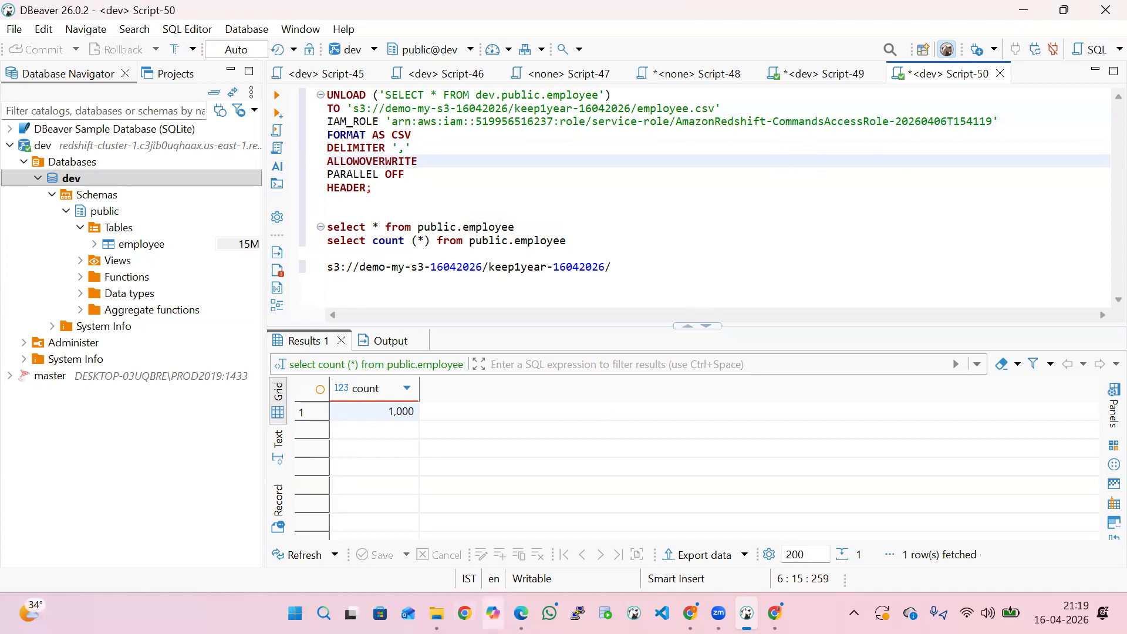
Switch to Chrome to look over the general information of redshift-cluster-1 in the Redshift console, and return to the DBeaver script.
click(521, 613)
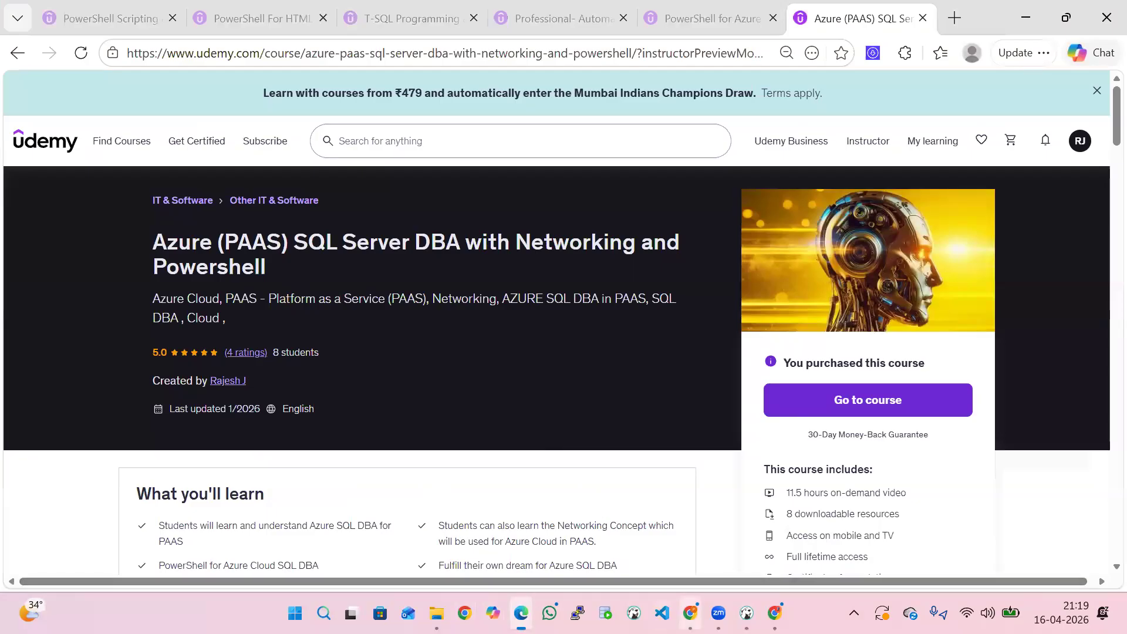
click(690, 612)
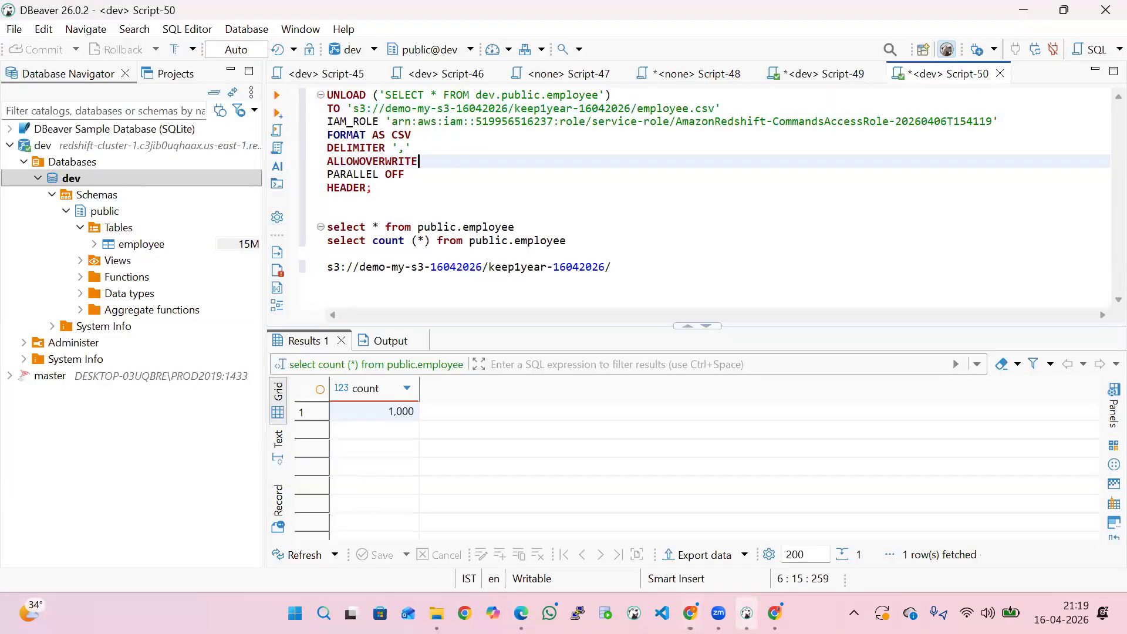
click(747, 613)
click(690, 613)
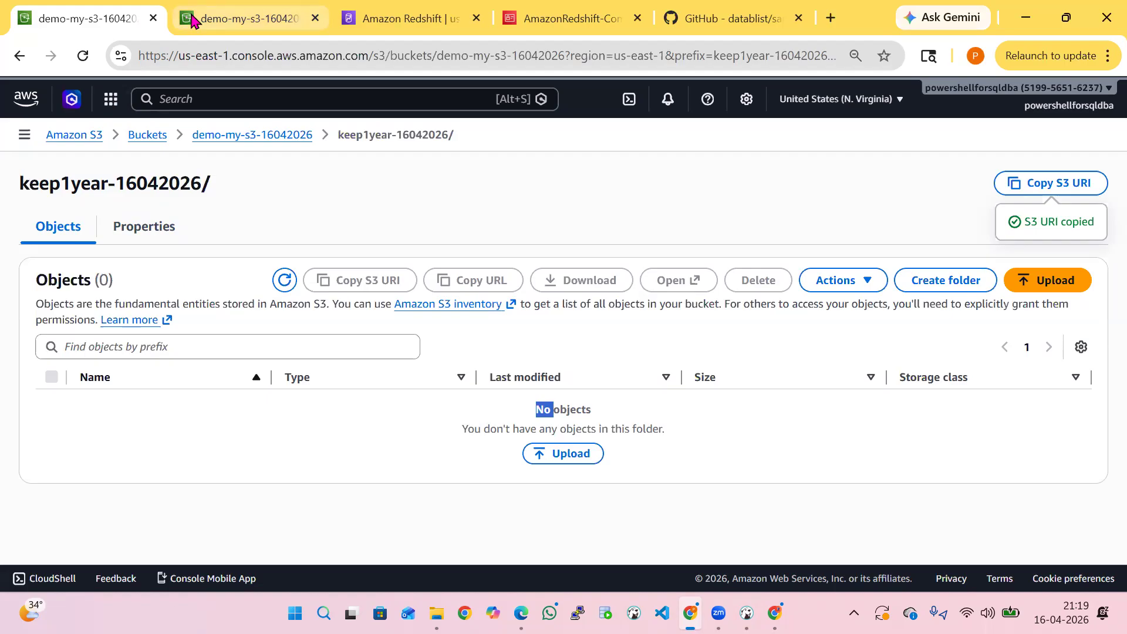
key(ctrl+3)
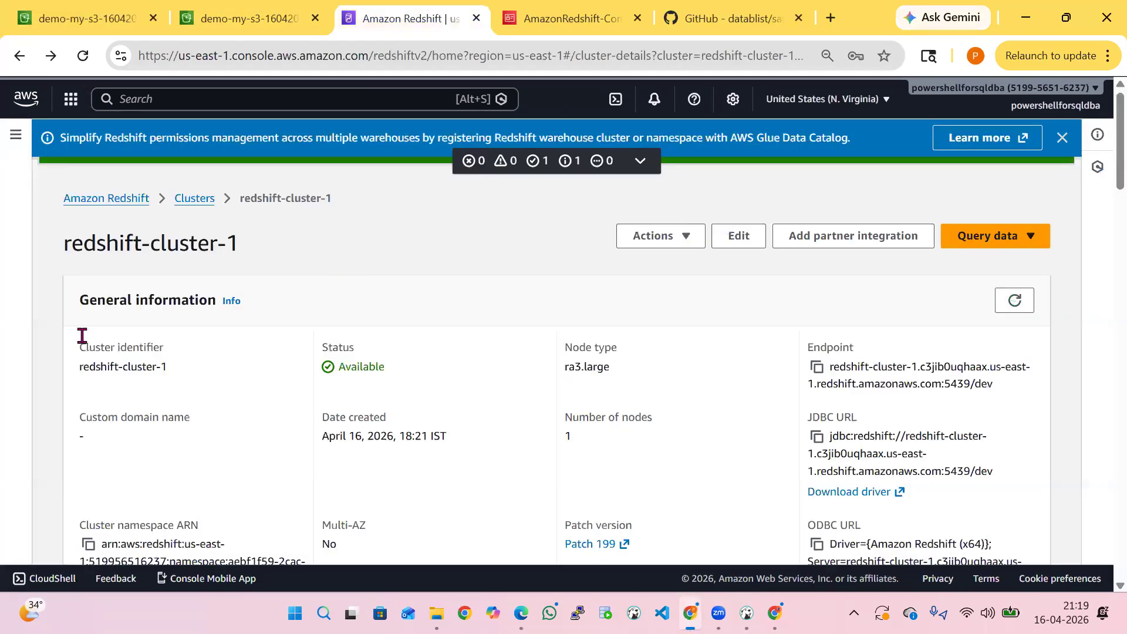
scroll(668, 381, down, 6)
scroll(668, 381, up, 4)
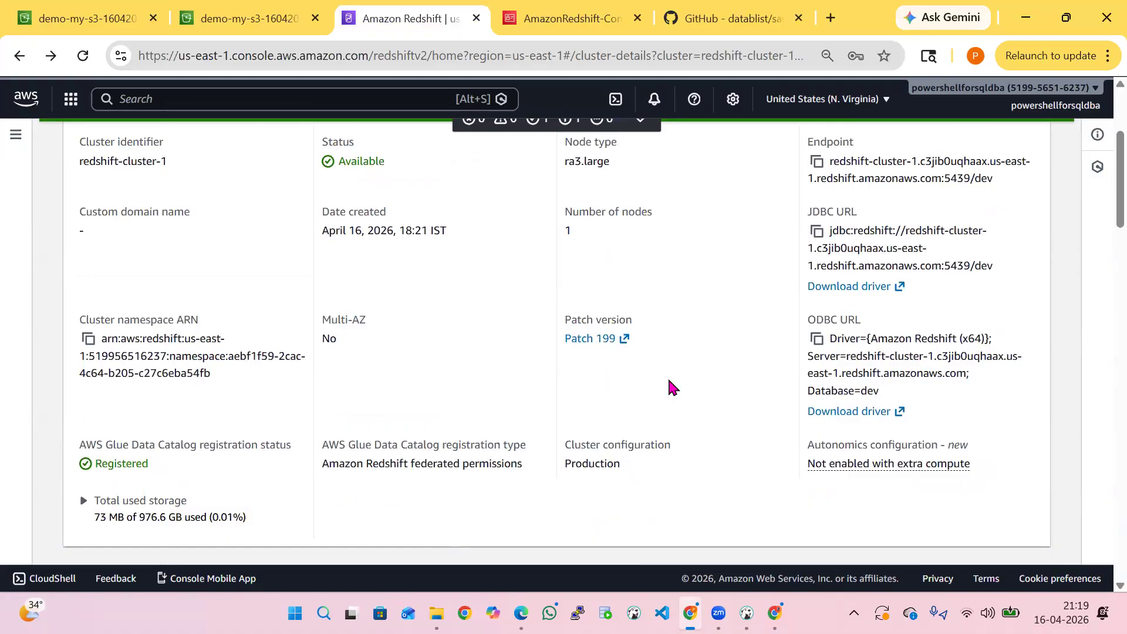
scroll(669, 383, up, 4)
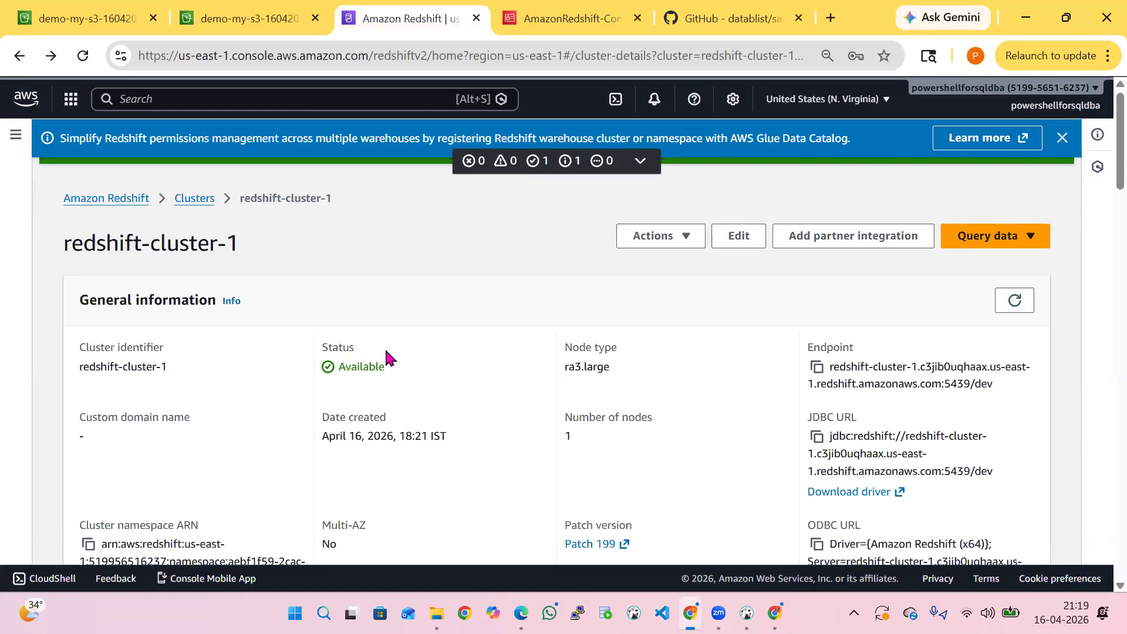
scroll(721, 450, down, 3)
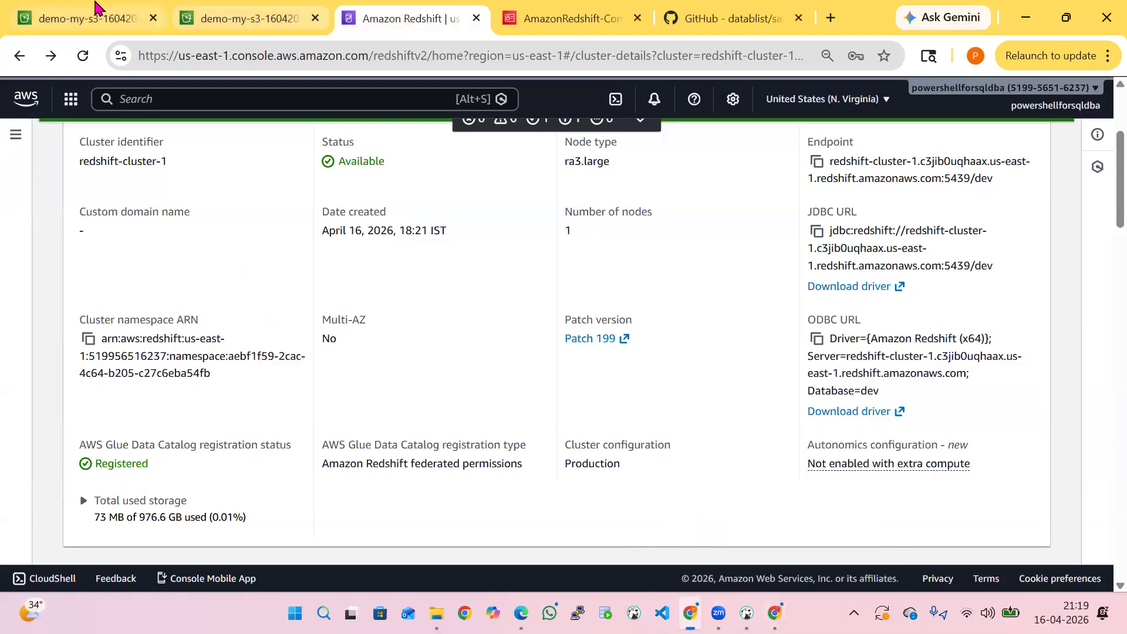
click(223, 12)
click(392, 13)
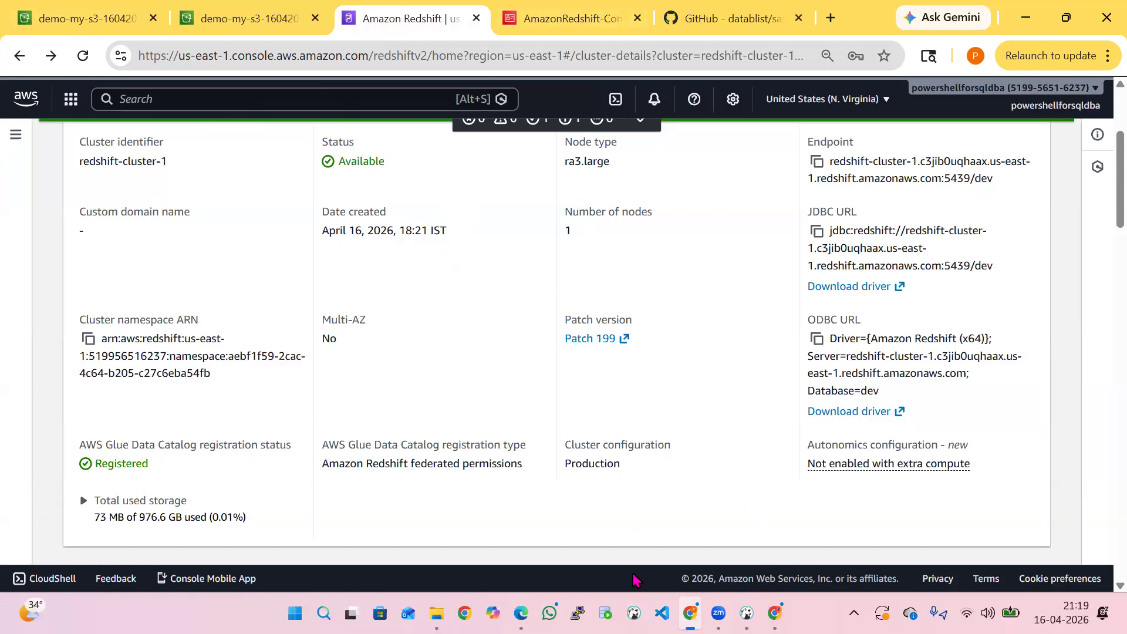
click(746, 613)
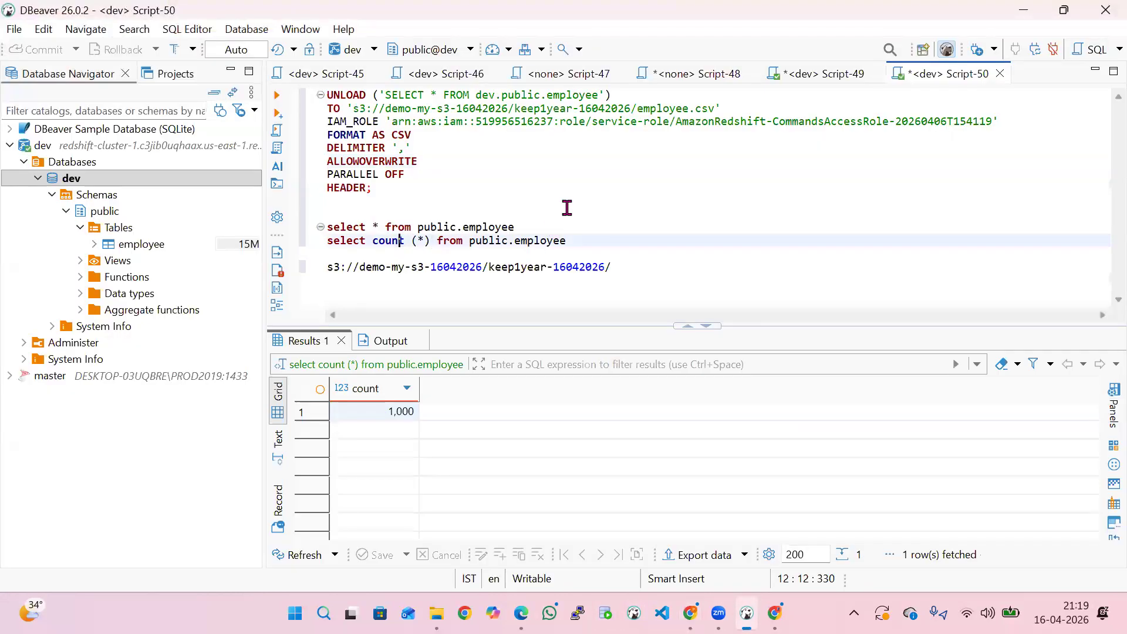
Review the full UNLOAD statement, including its inner SELECT, S3 destination path and IAM role ARN.
drag(374, 188, 322, 94)
click(405, 161)
drag(370, 189, 335, 75)
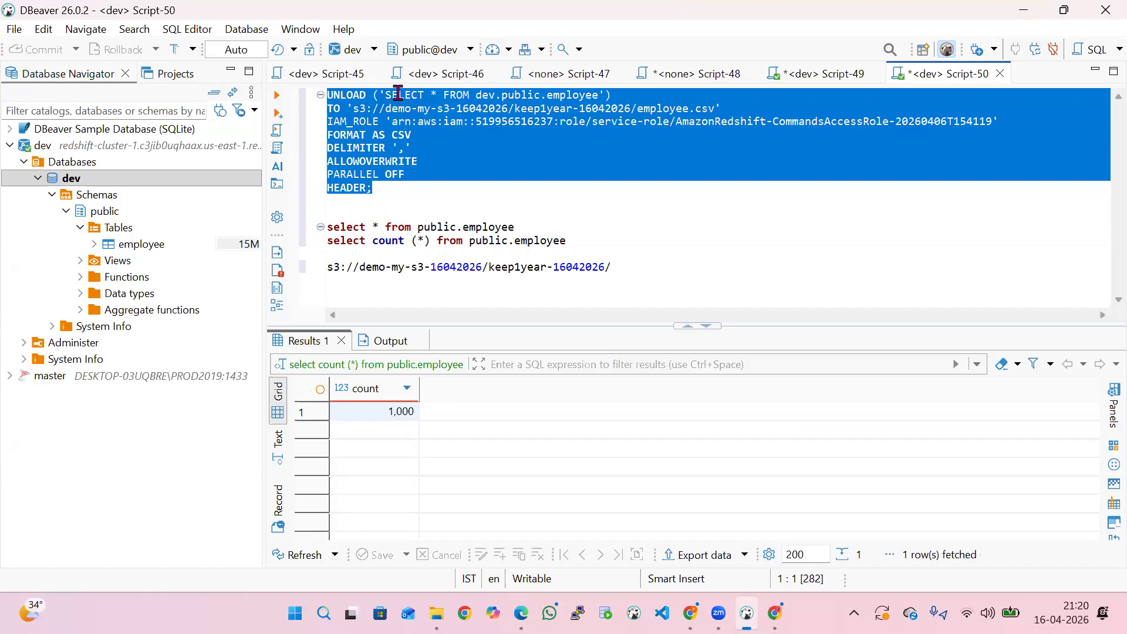
click(421, 124)
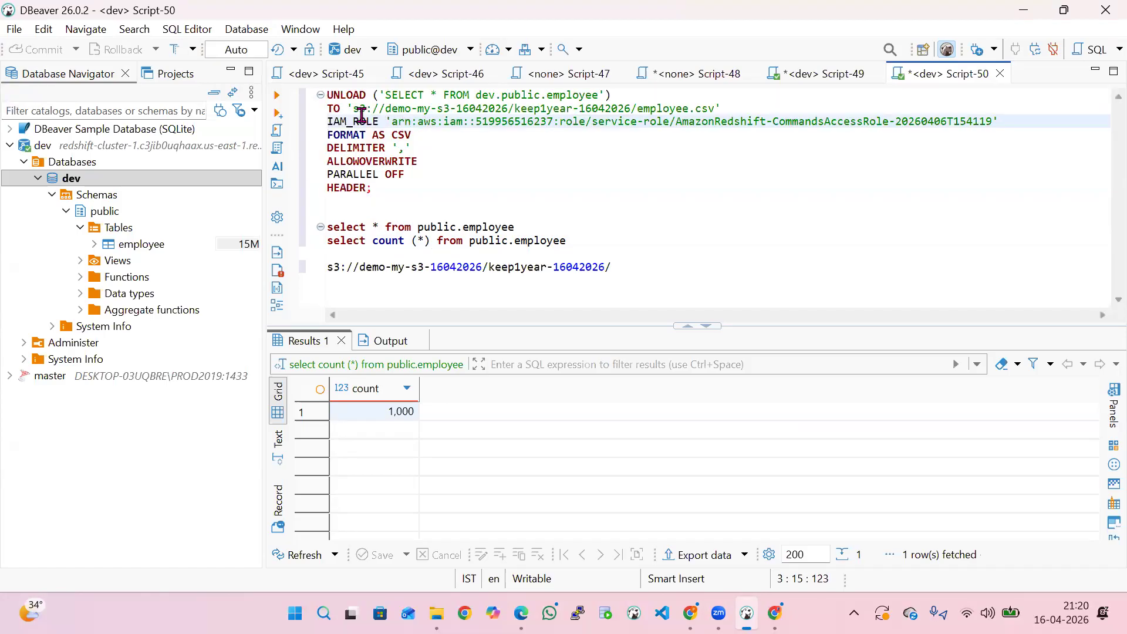
drag(364, 98, 455, 91)
drag(360, 106, 649, 105)
click(476, 123)
drag(399, 123, 931, 132)
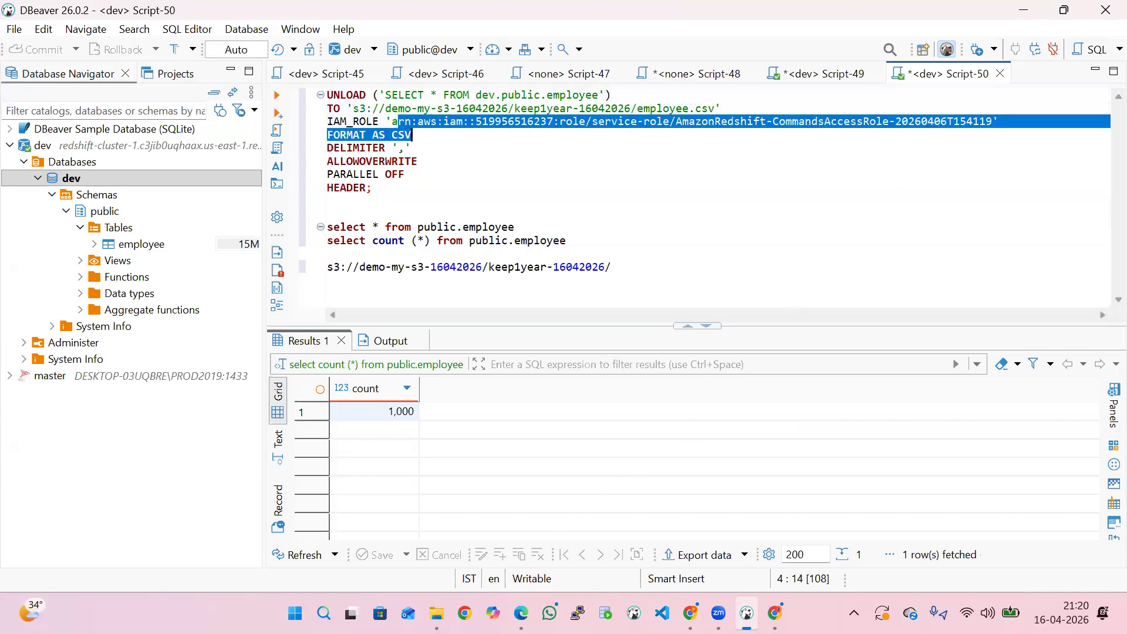
In Chrome, go to the Redshift provisioned clusters dashboard and open redshift-cluster-1 from the cluster overview.
click(690, 613)
scroll(528, 381, up, 4)
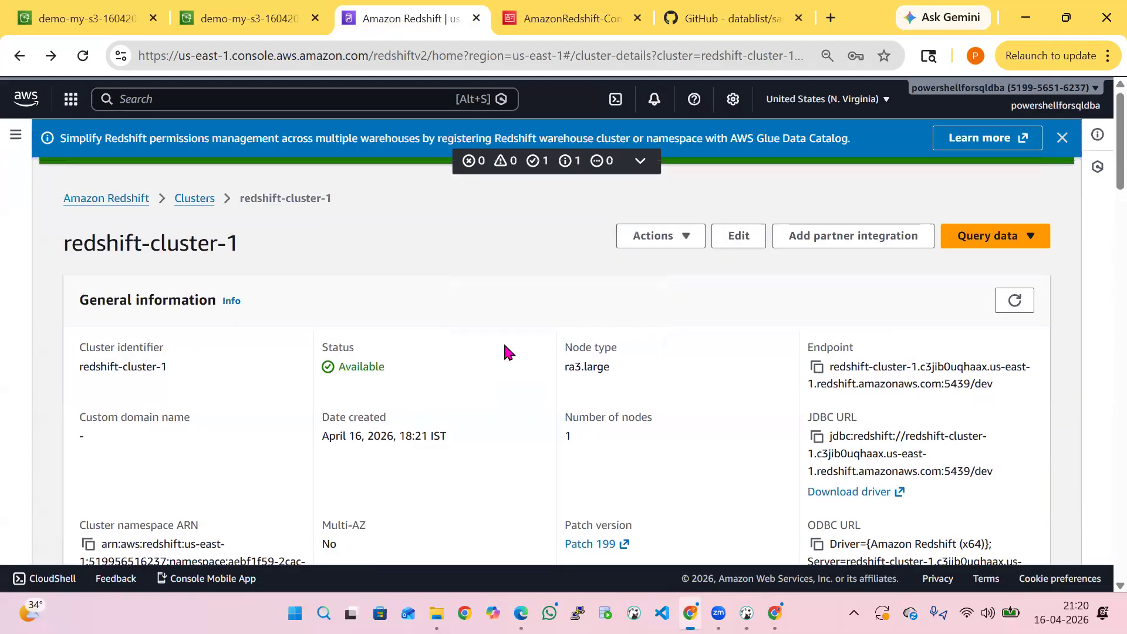
click(112, 199)
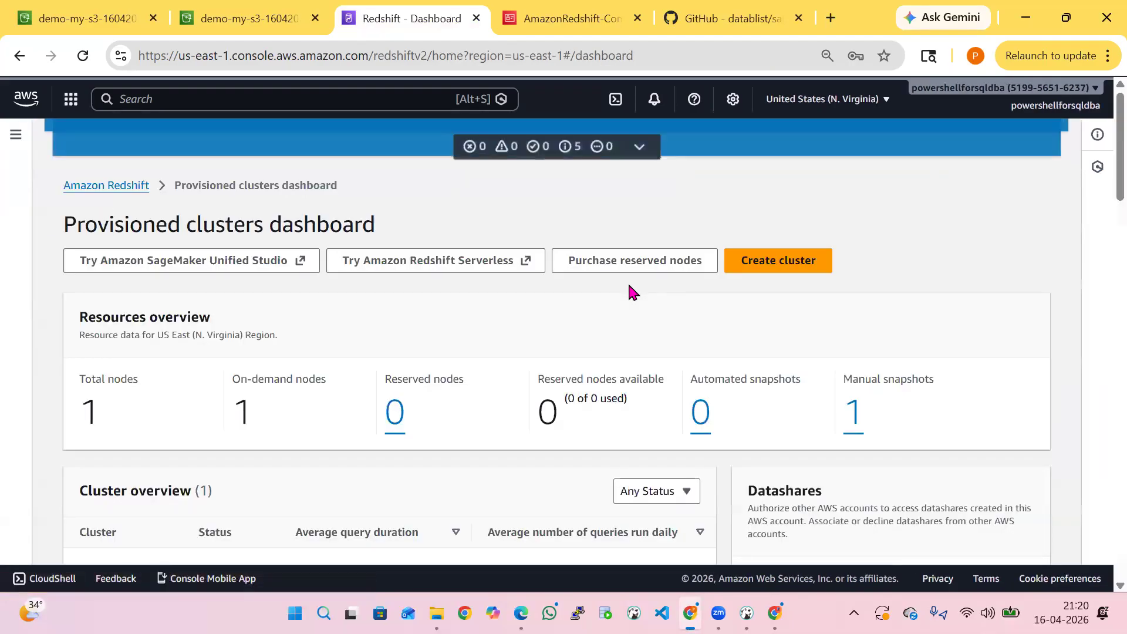
scroll(515, 284, down, 5)
scroll(515, 284, up, 5)
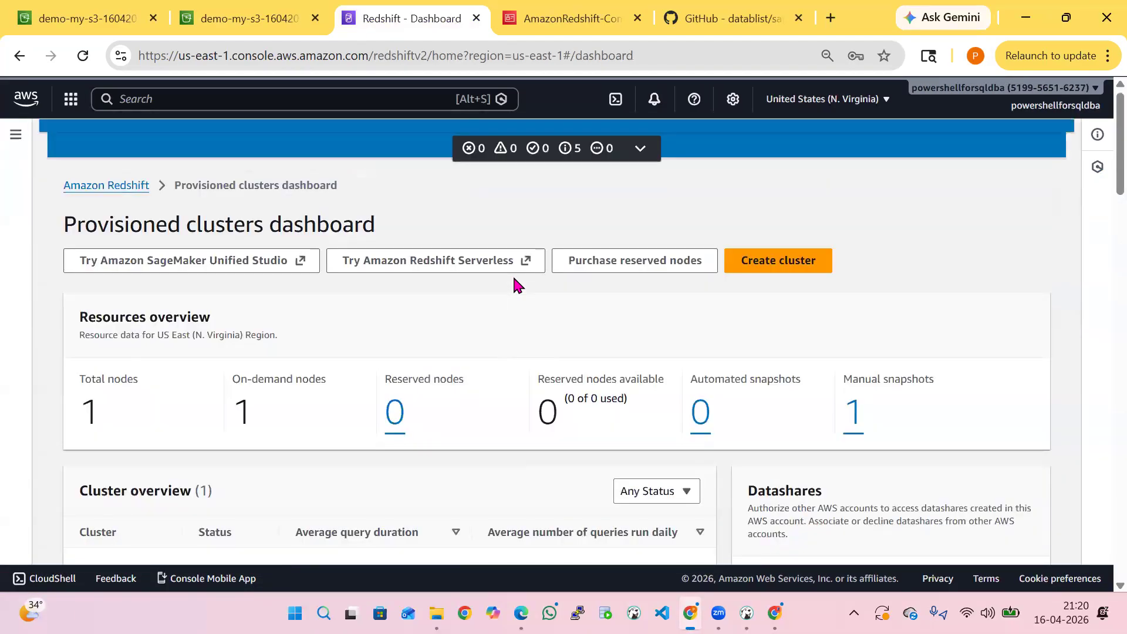
scroll(188, 385, down, 3)
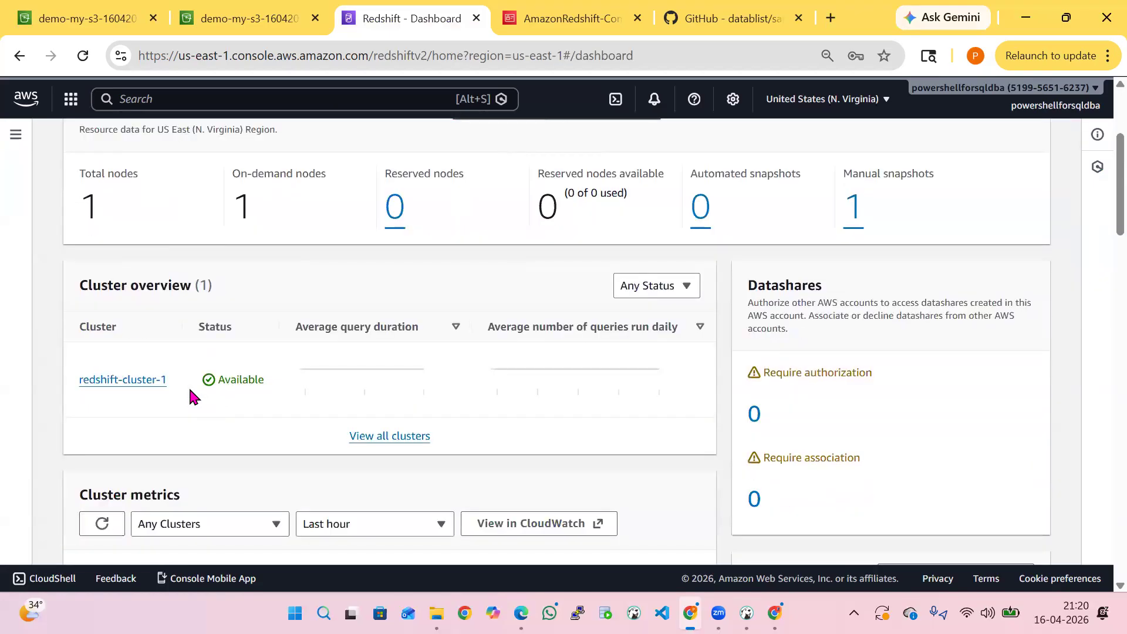
click(142, 385)
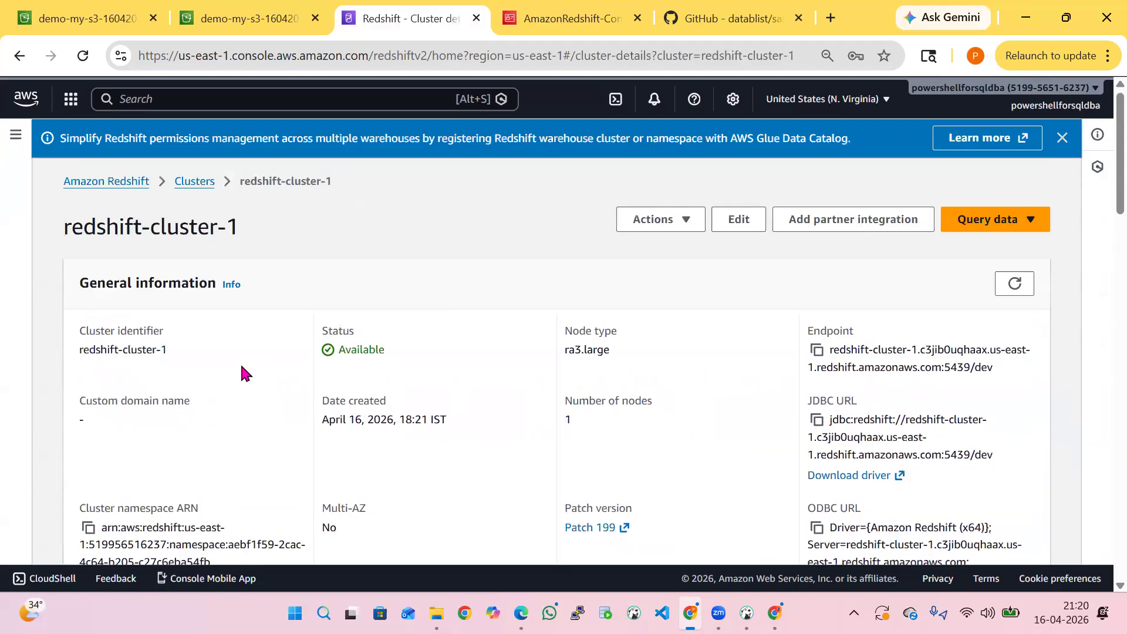
Show the cluster's properties and find the associated IAM roles under its cluster permissions.
scroll(242, 370, down, 10)
scroll(241, 362, up, 10)
scroll(241, 375, down, 5)
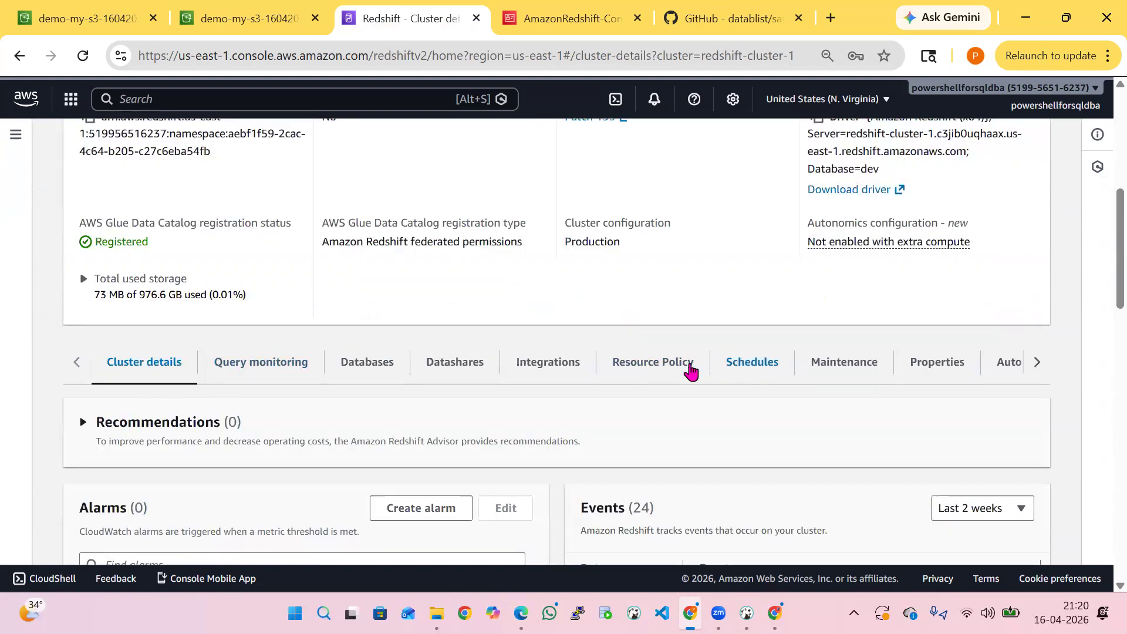
click(913, 370)
scroll(770, 382, down, 3)
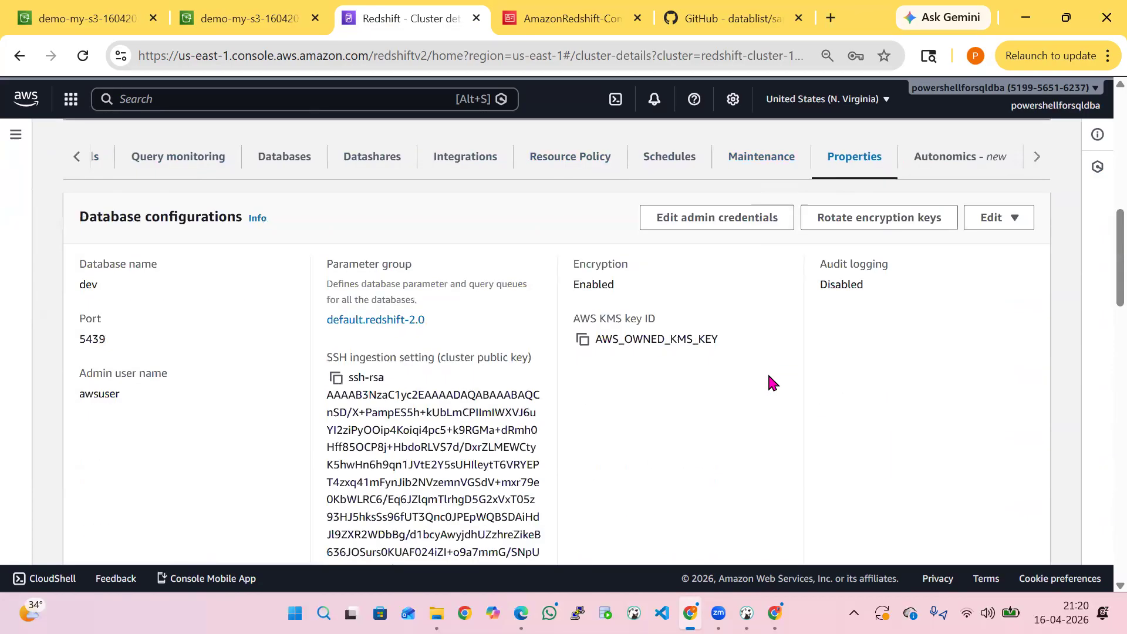
scroll(770, 382, down, 6)
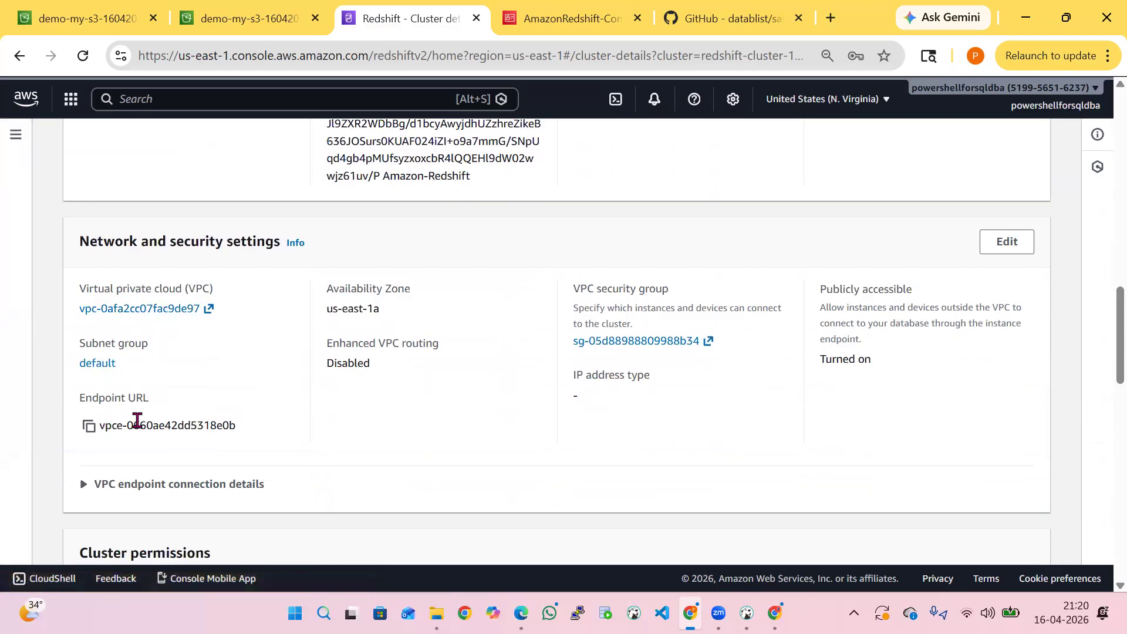
scroll(115, 462, down, 6)
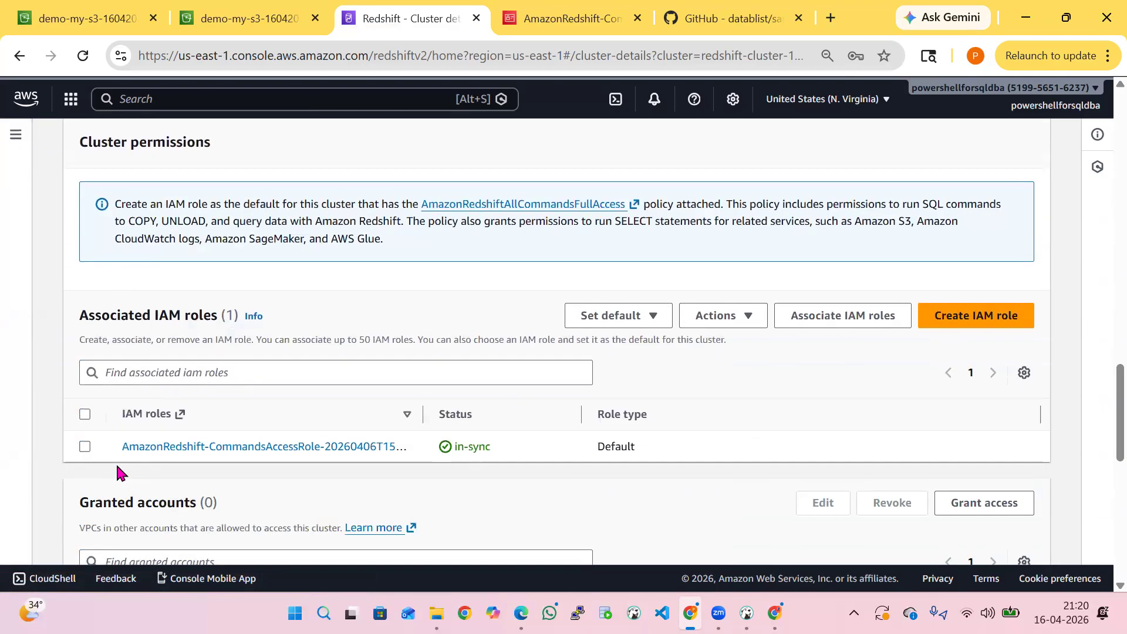
Open the associated role AmazonRedshift-CommandsAccessRole-20260406T154119 in IAM and review its permissions policies and summary.
click(282, 450)
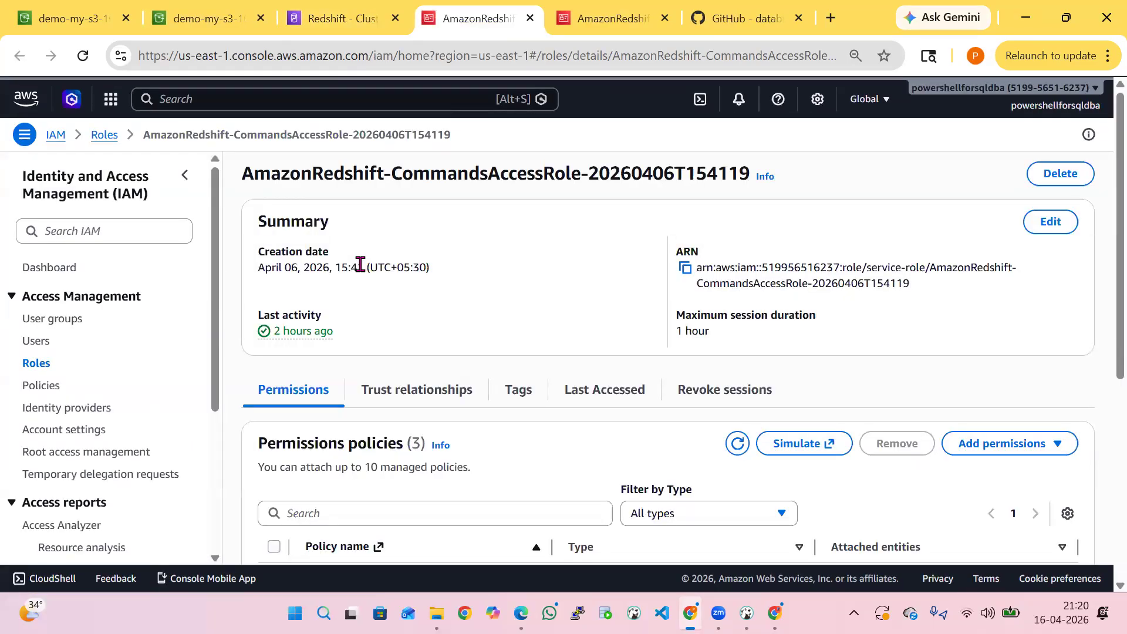
scroll(360, 264, down, 3)
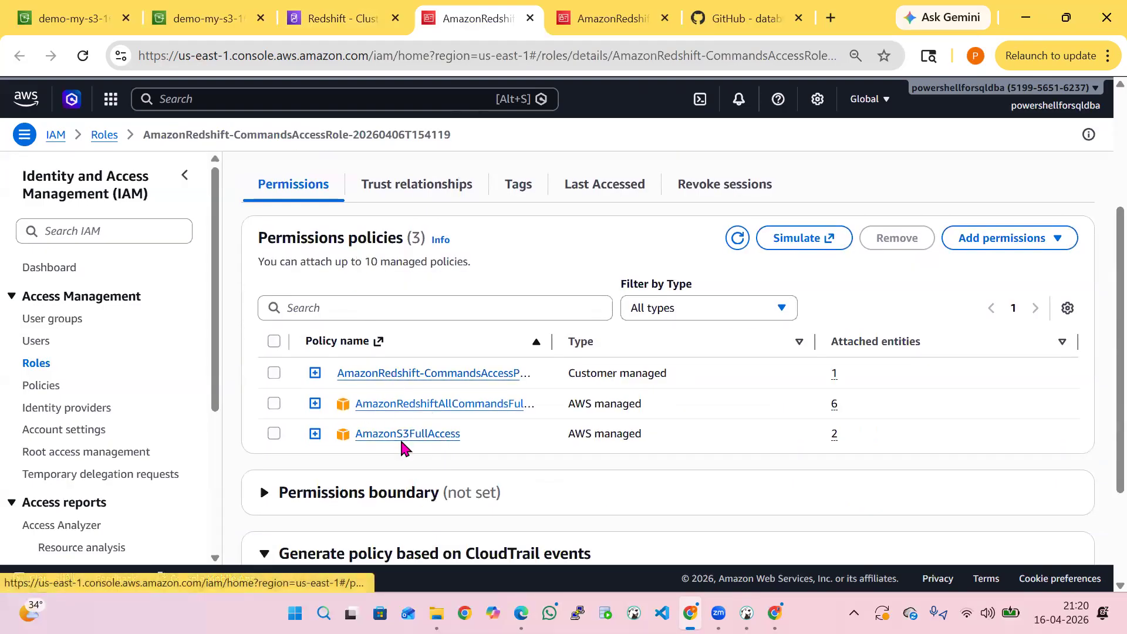
scroll(405, 448, up, 3)
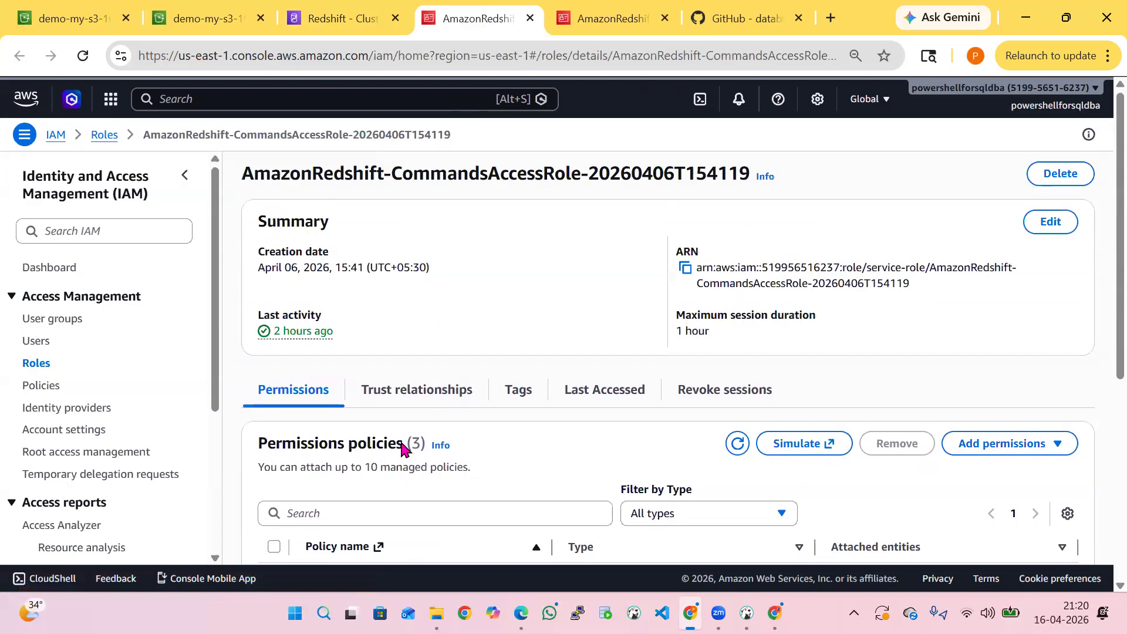
click(1057, 221)
click(776, 205)
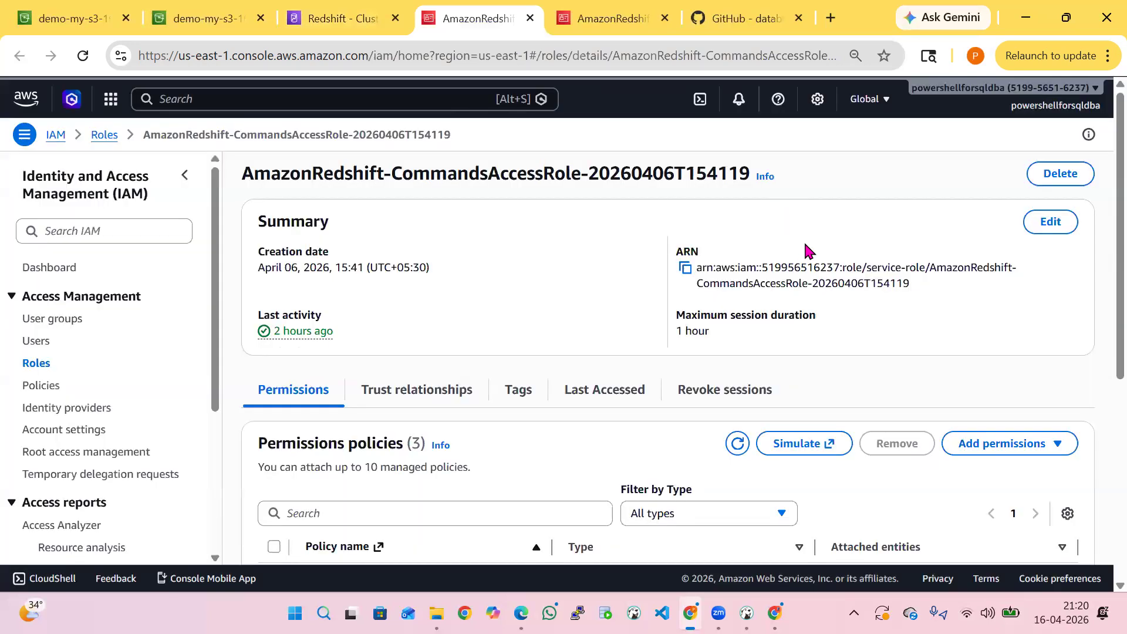
Copy the IAM role's ARN and paste it on a new line beneath the S3 URI in the DBeaver script.
click(684, 269)
click(747, 613)
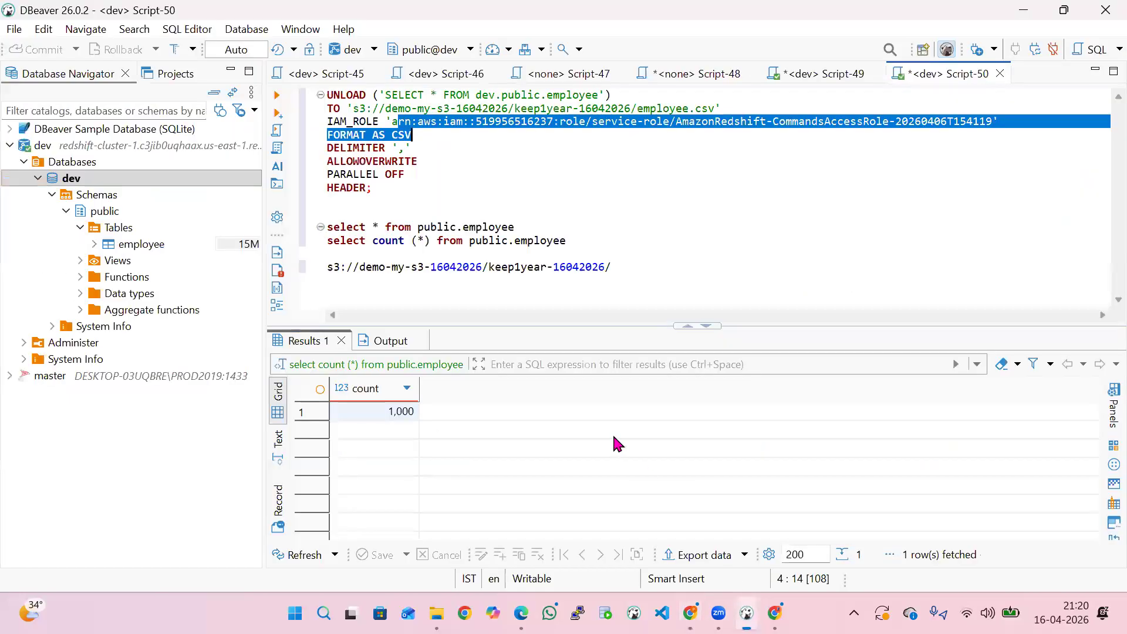
click(659, 269)
key(Return)
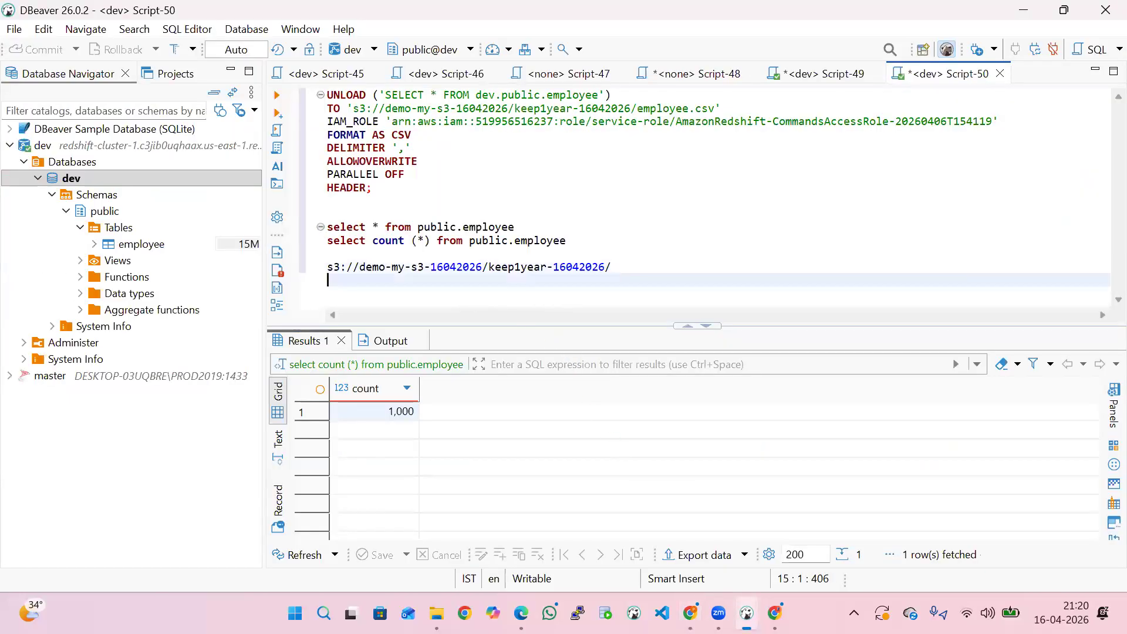
key(ctrl+v)
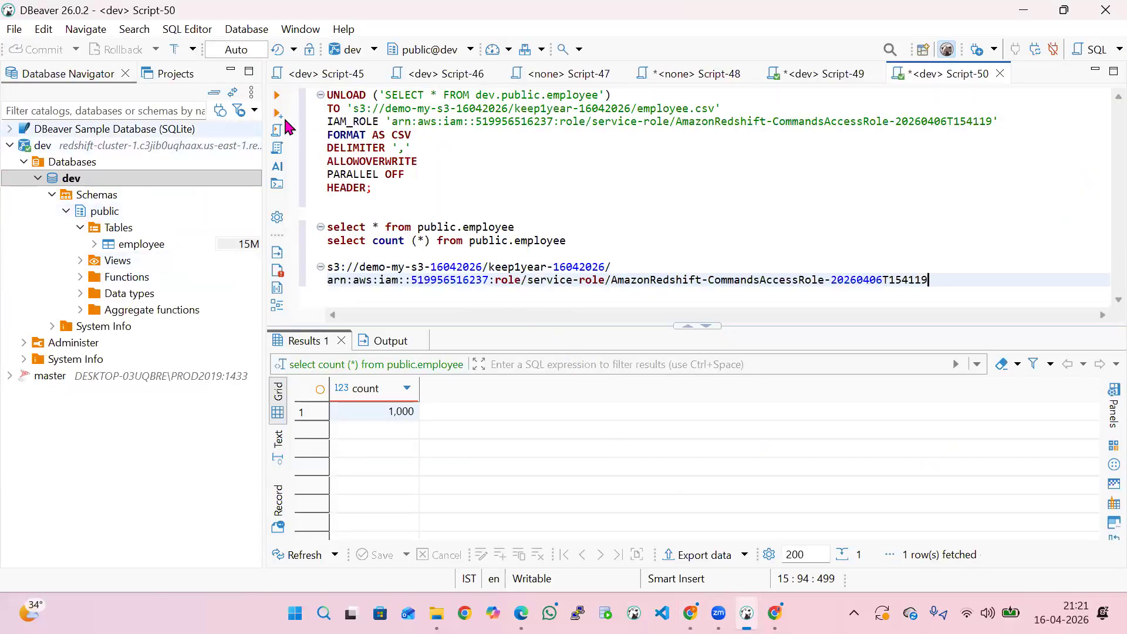
Compare the role ARN in the UNLOAD statement's IAM_ROLE clause with the ARN pasted beneath the S3 URI.
click(408, 132)
double_click(401, 123)
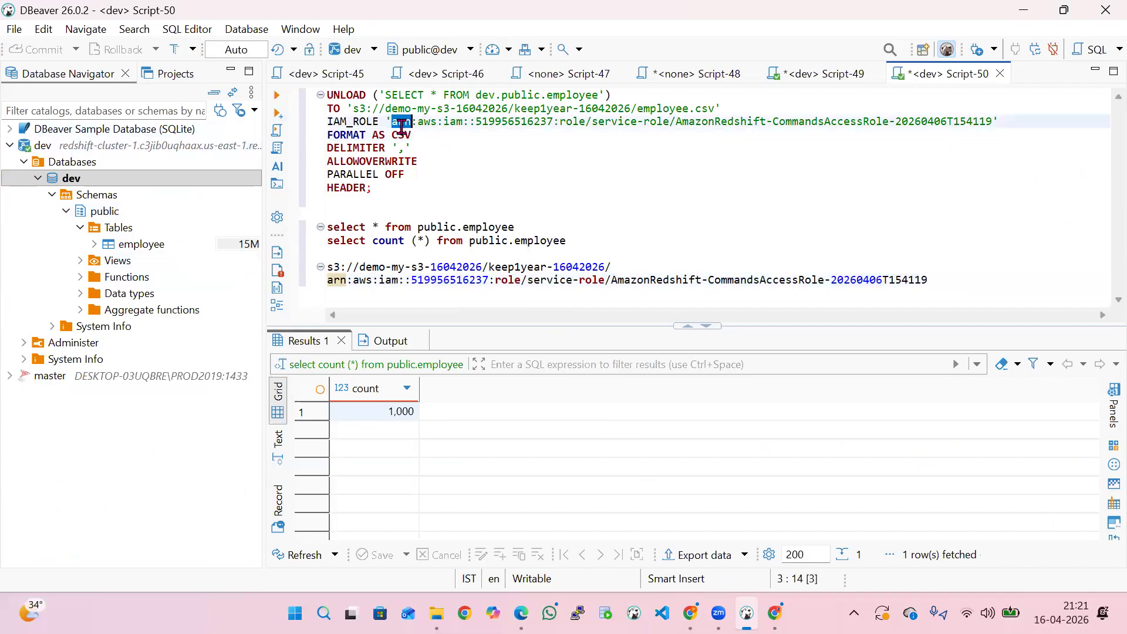
double_click(525, 125)
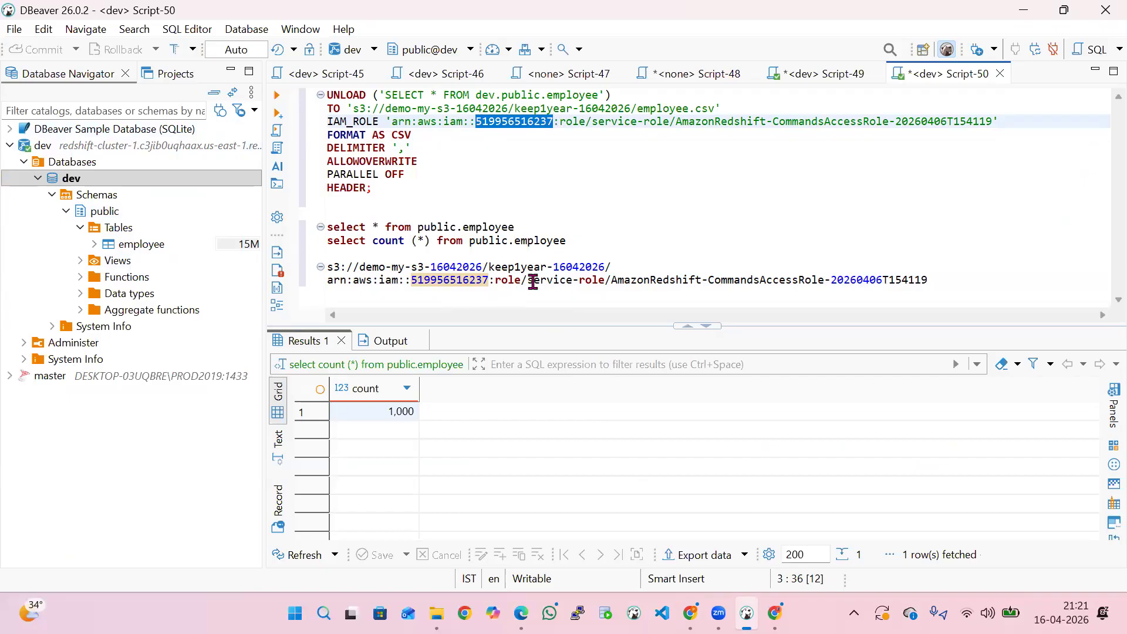
click(585, 281)
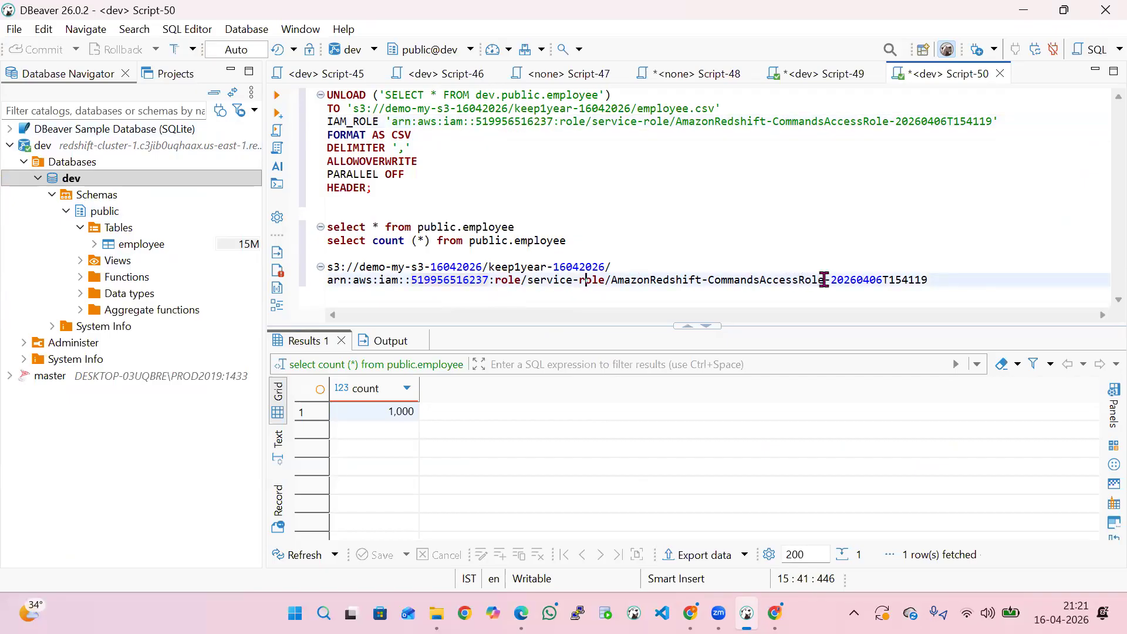
double_click(845, 280)
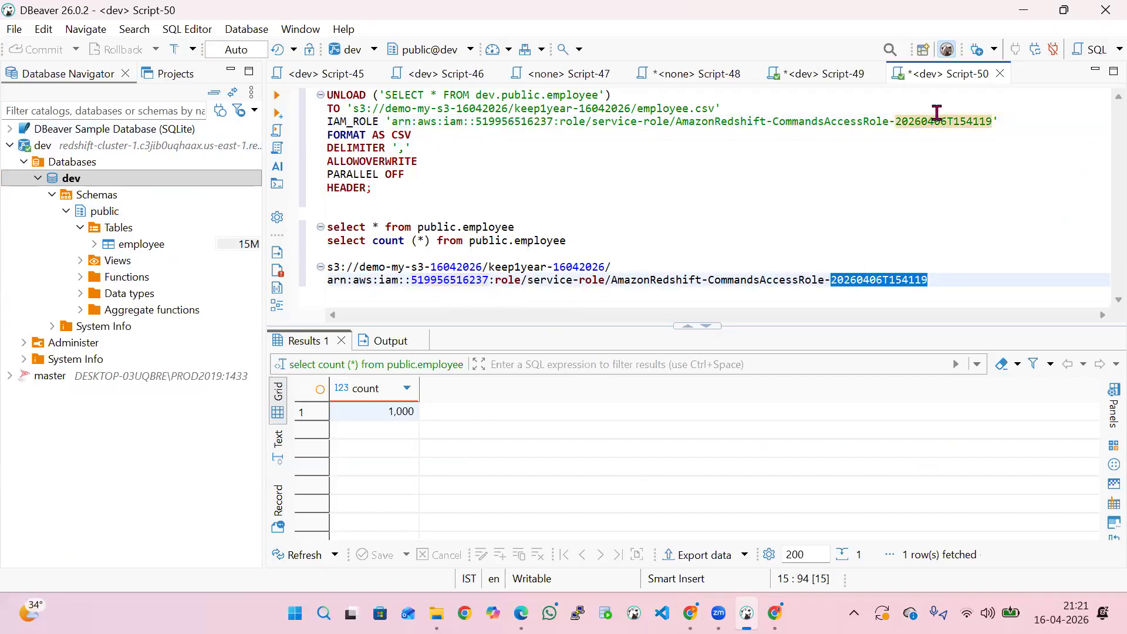
click(585, 258)
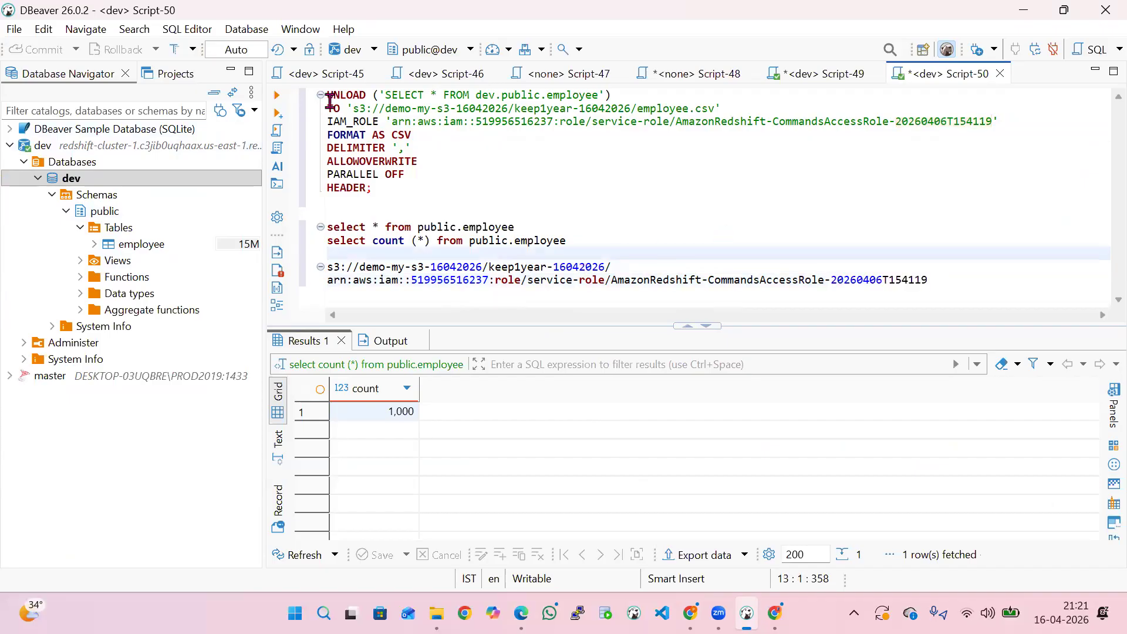
Review the UNLOAD statement's IAM role, FORMAT AS CSV, DELIMITER, ALLOWOVERWRITE and PARALLEL OFF options.
drag(392, 122, 487, 122)
click(415, 136)
key(ctrl+shift+Left)
key(ctrl+shift+Left)
key(ctrl+shift+Left)
key(shift+Right)
drag(410, 148, 330, 148)
drag(429, 162, 328, 157)
drag(411, 175, 328, 162)
click(417, 176)
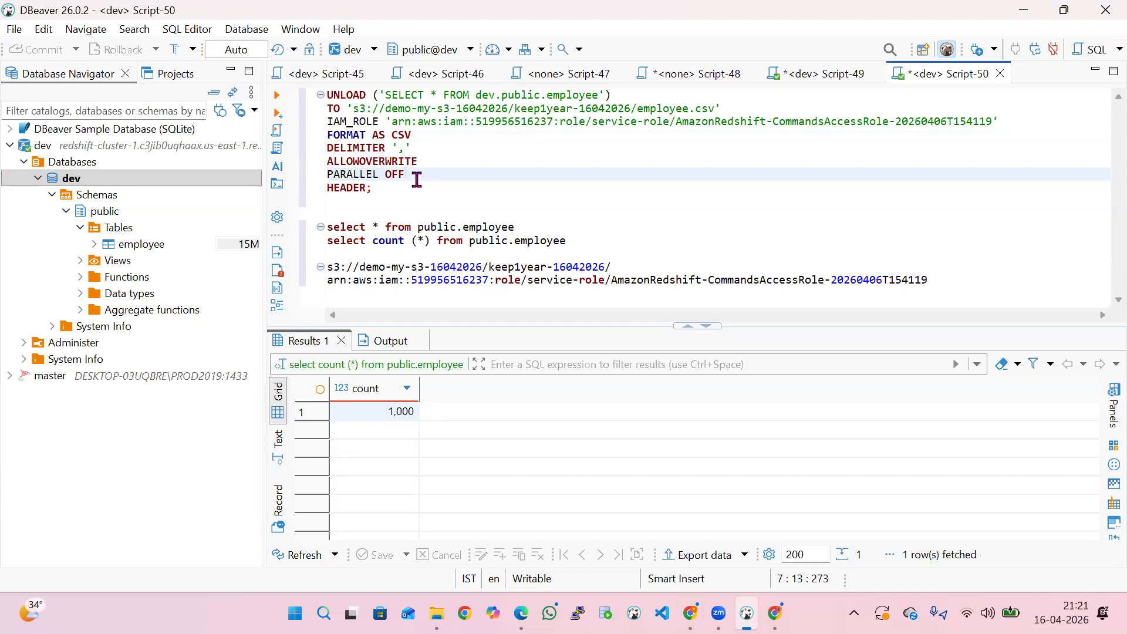
double_click(392, 176)
Delete the two select queries, the S3 URI and the ARN below the UNLOAD statement and execute the script.
drag(932, 280, 178, 212)
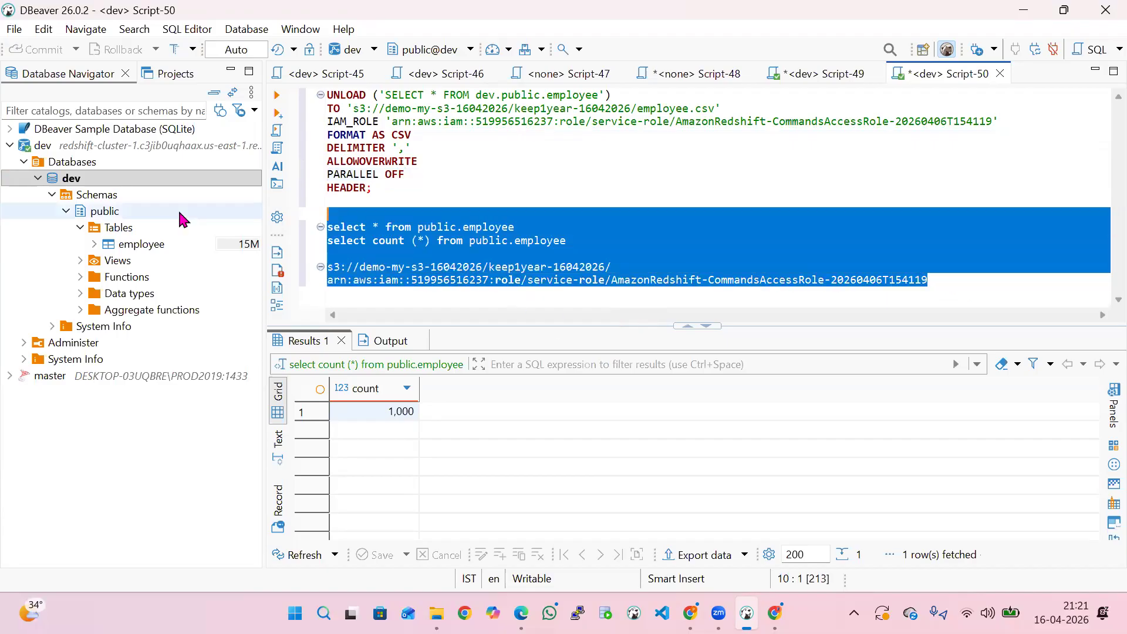
key(Delete)
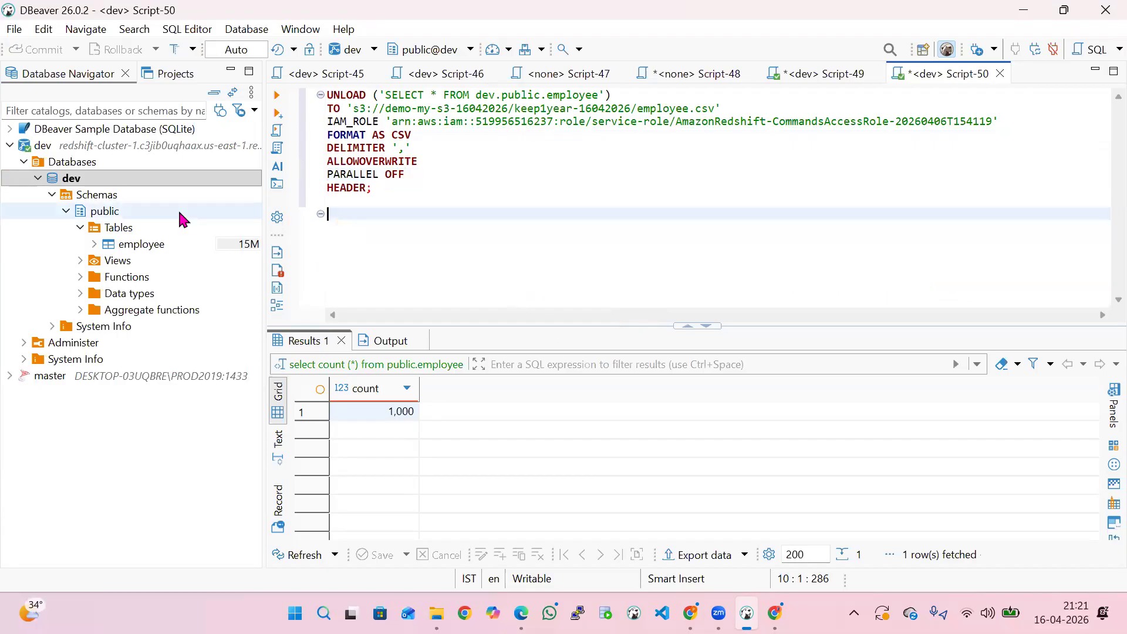
click(278, 130)
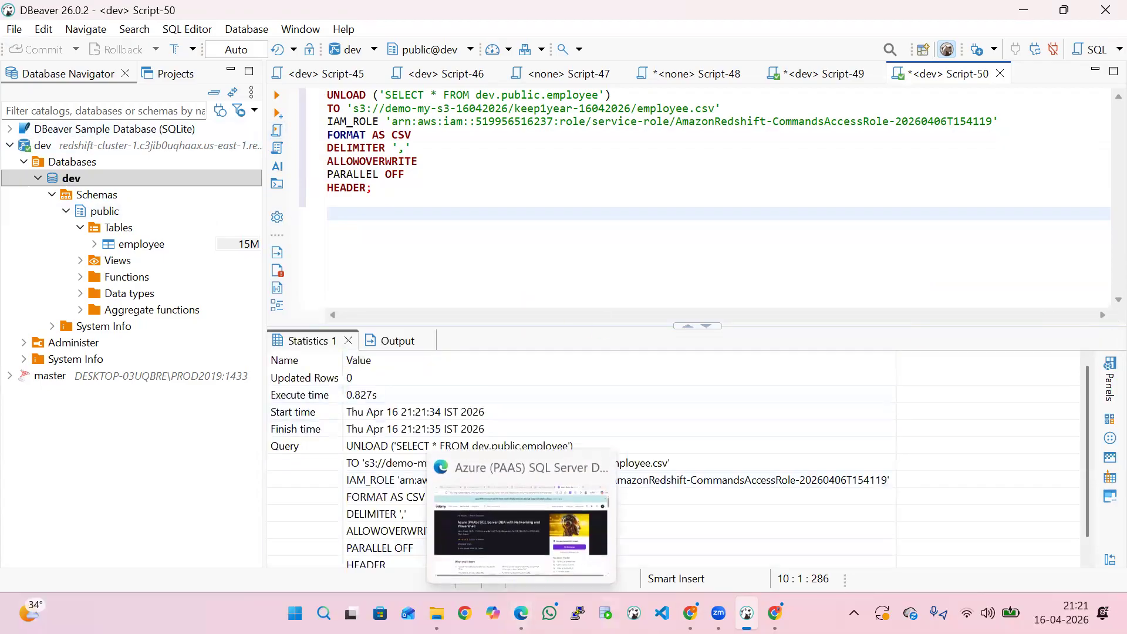
Switch to Chrome, reload the keep1year-16042026/ folder in S3 and check the exported file's name and type.
mouse_move(690, 613)
click(690, 525)
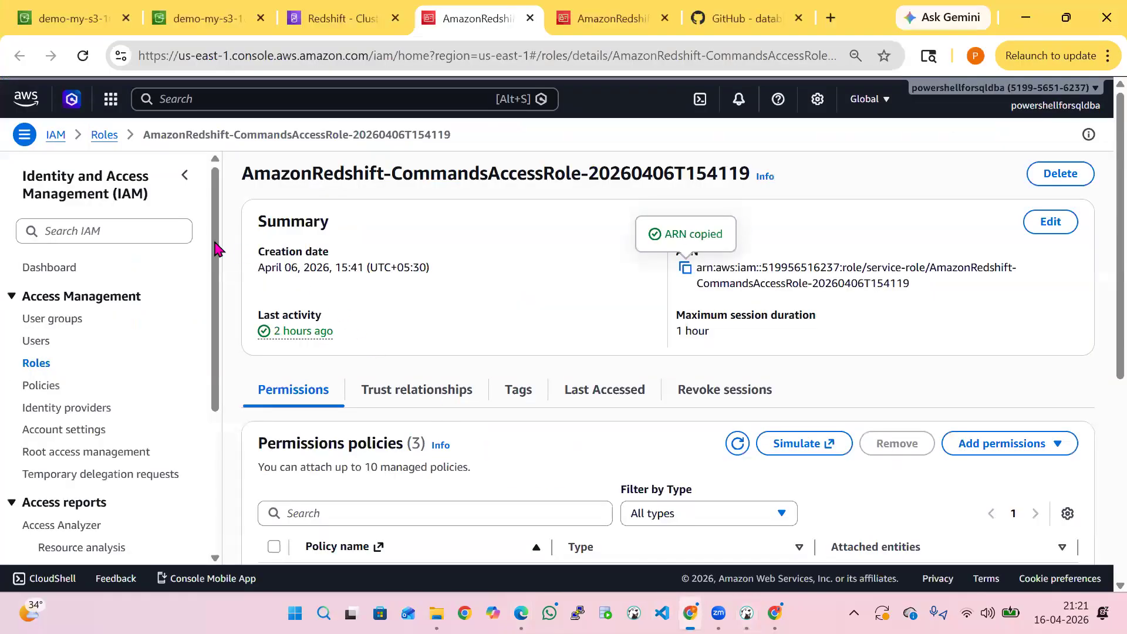
click(74, 17)
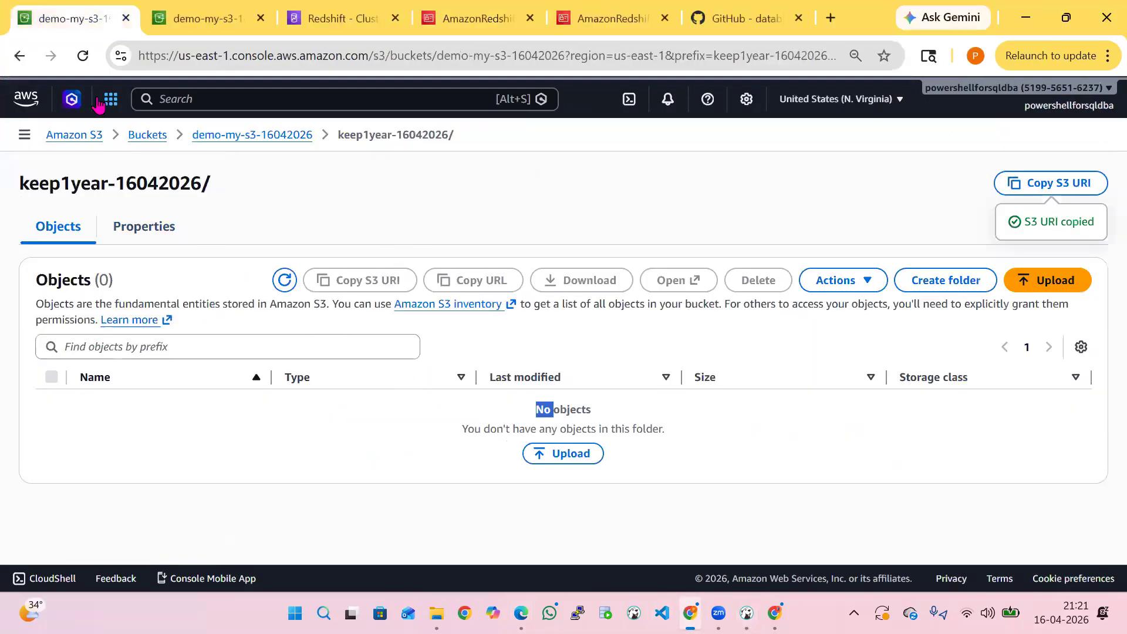
click(83, 55)
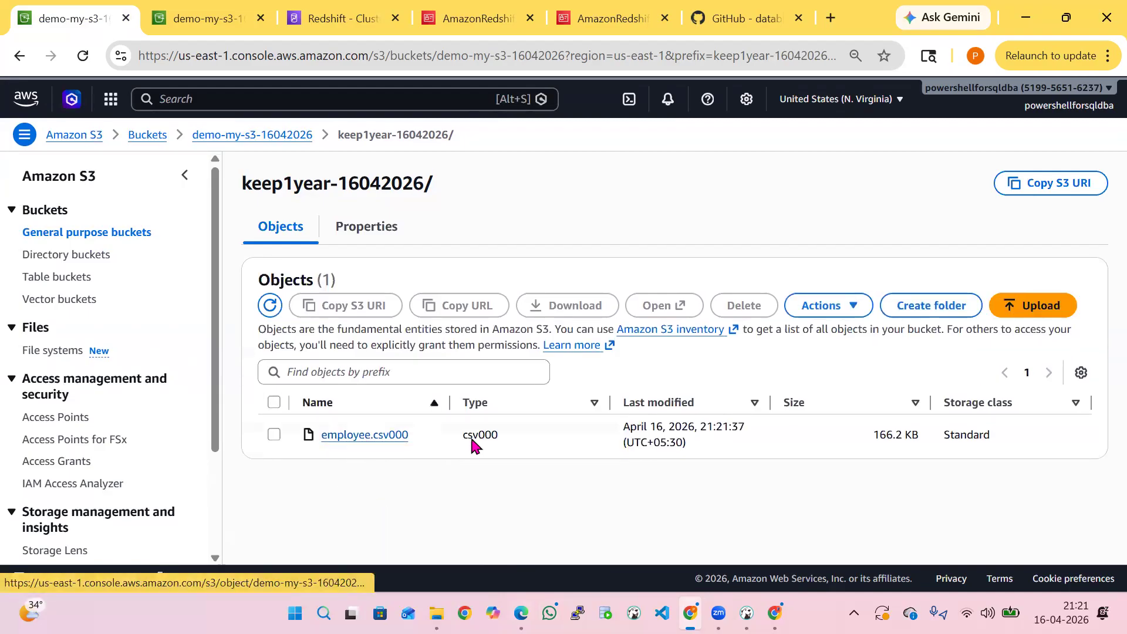
drag(469, 435, 516, 444)
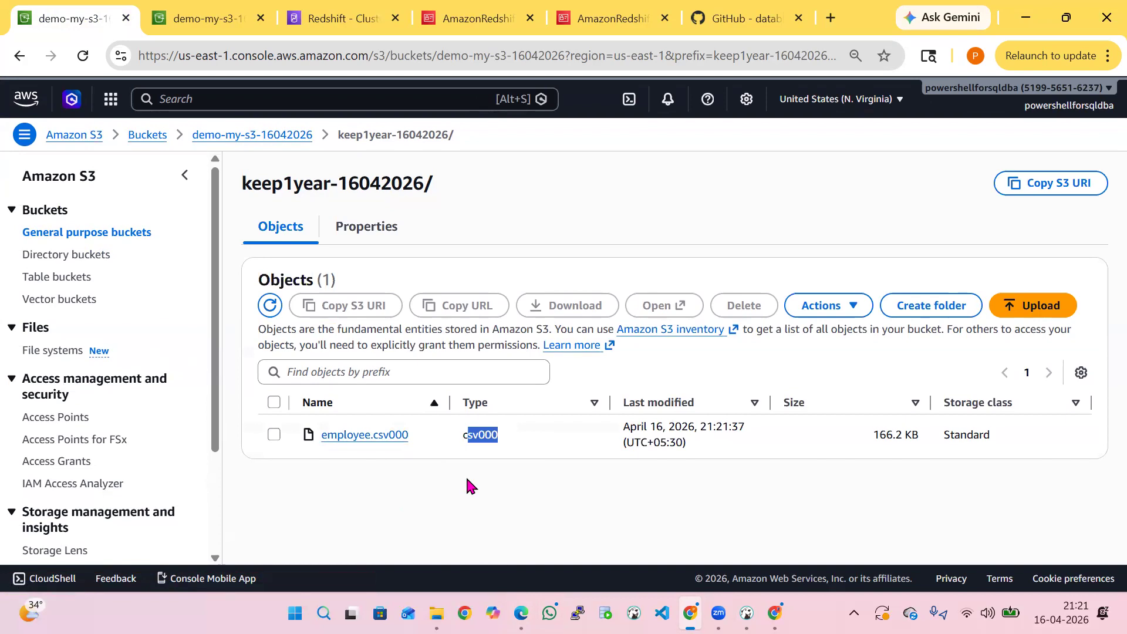
Show the source employee table in DBeaver, return to Chrome, and open the exported employee.csv000 object and download it.
mouse_move(747, 613)
click(747, 516)
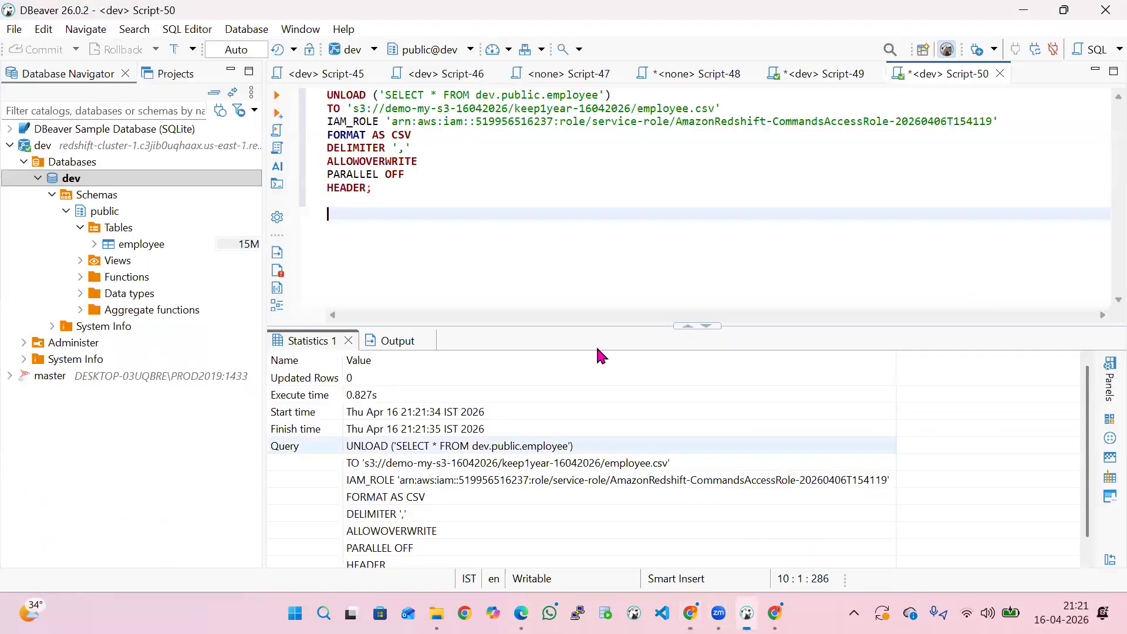
click(125, 240)
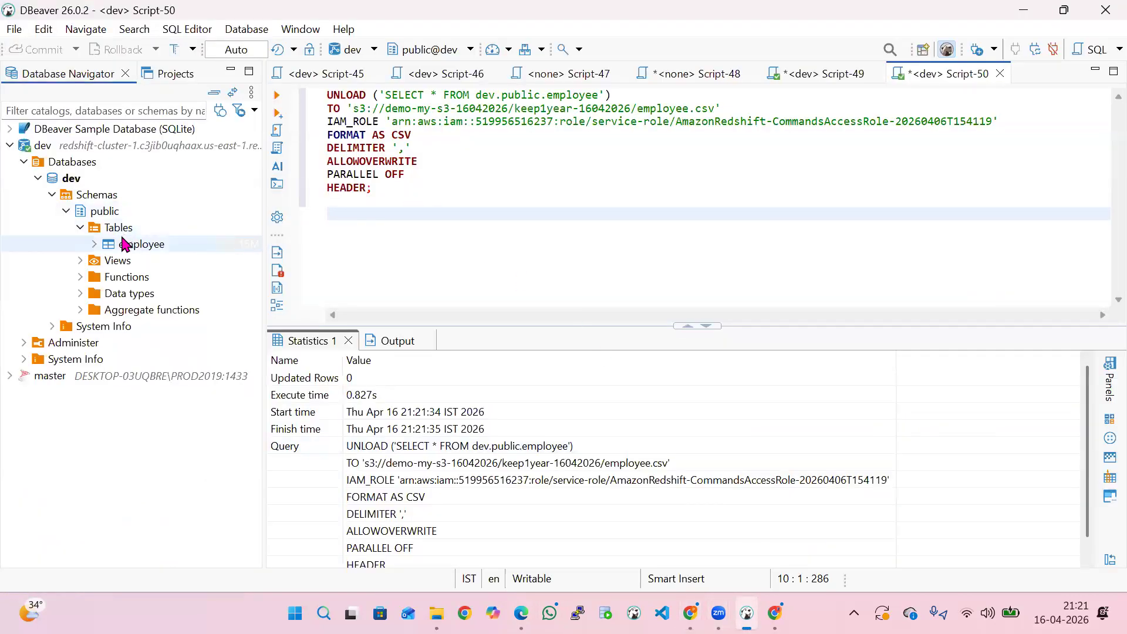
click(744, 610)
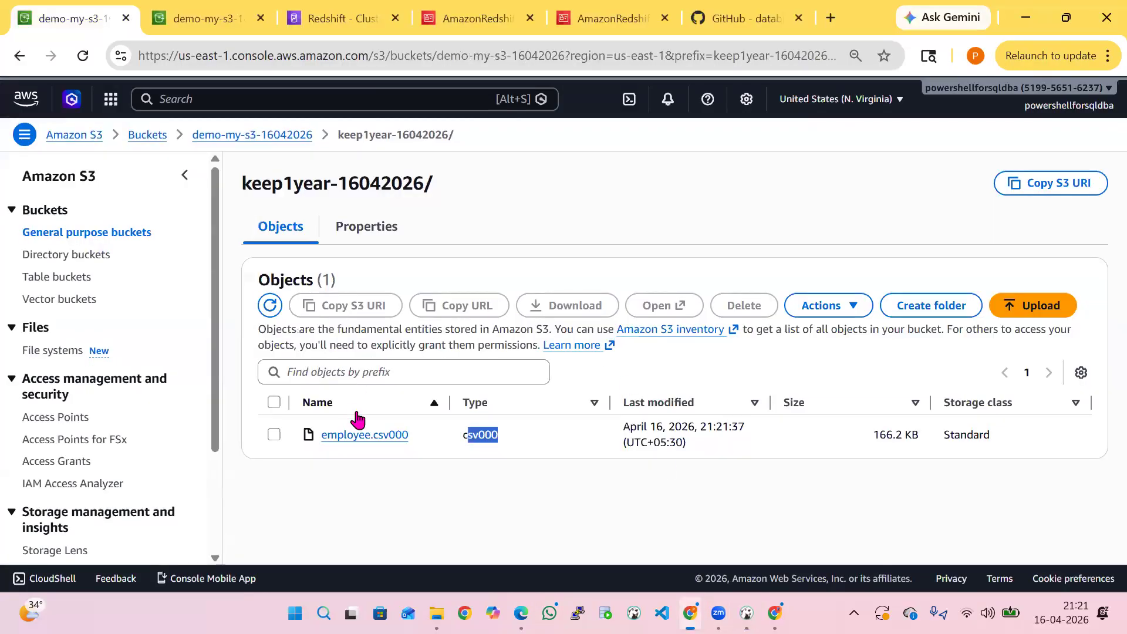
click(361, 437)
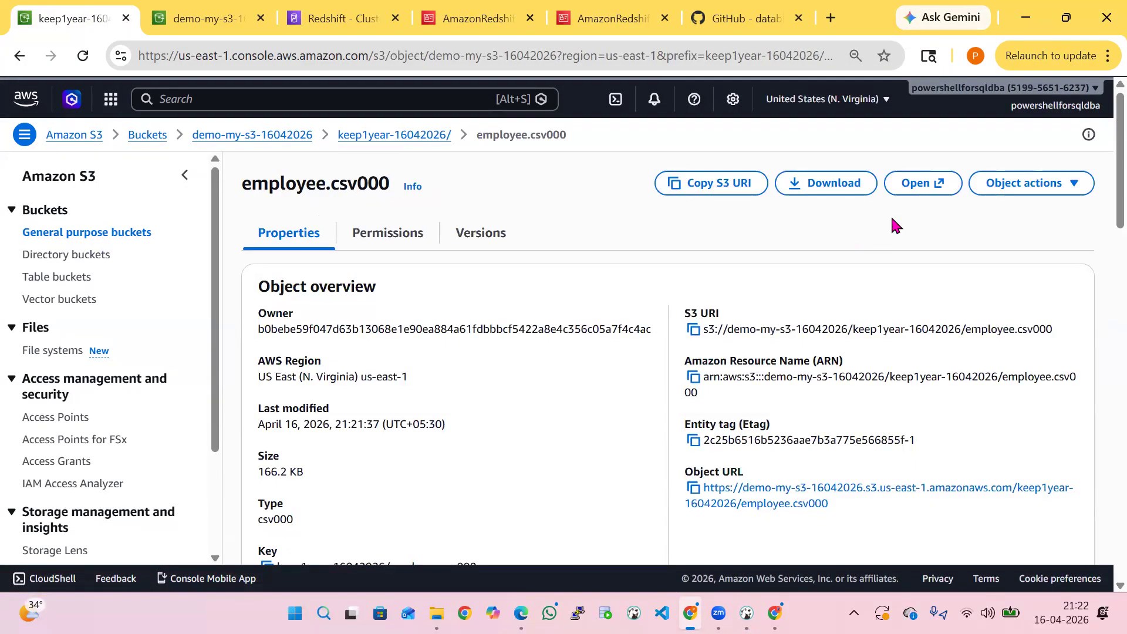
click(833, 190)
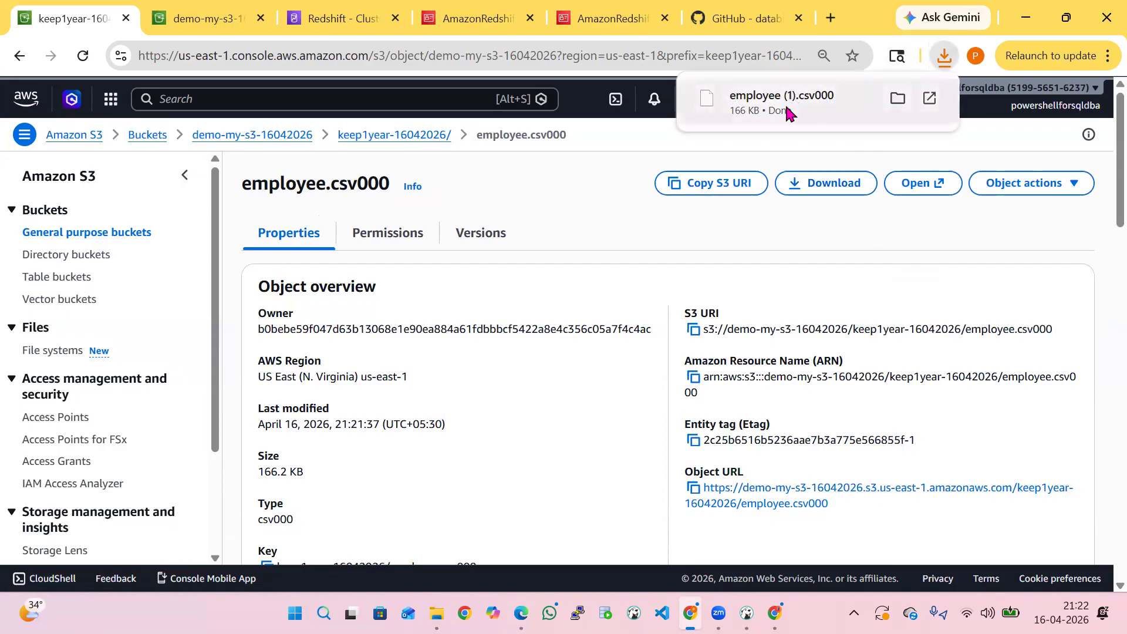
Open the downloaded employee (1).csv000 file in Notepad and look through its header and rows.
click(787, 112)
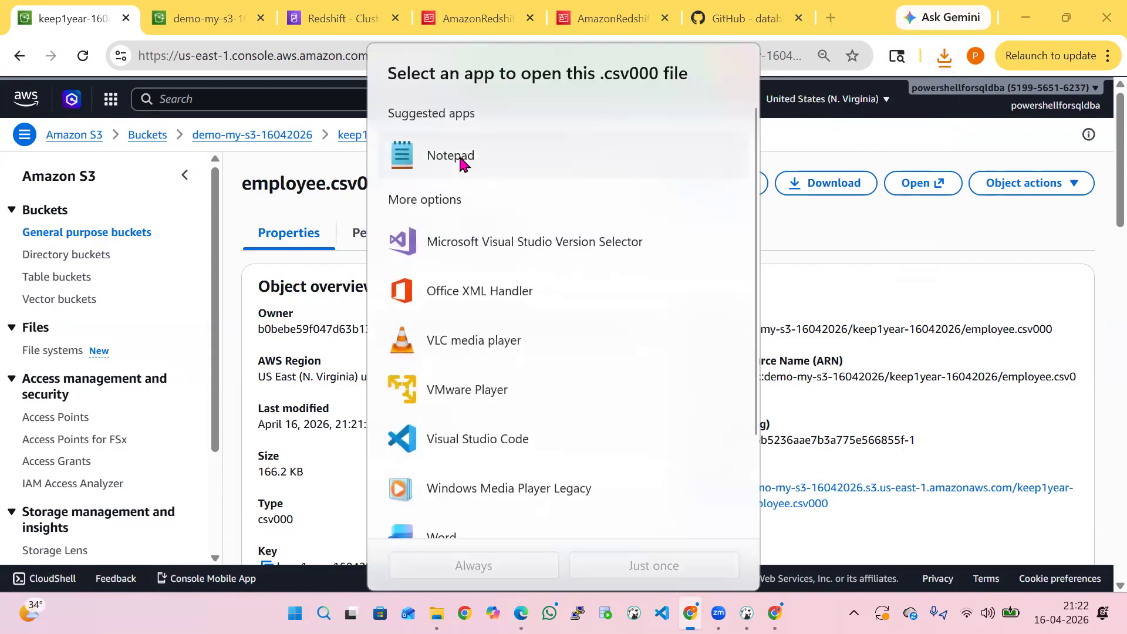
double_click(461, 161)
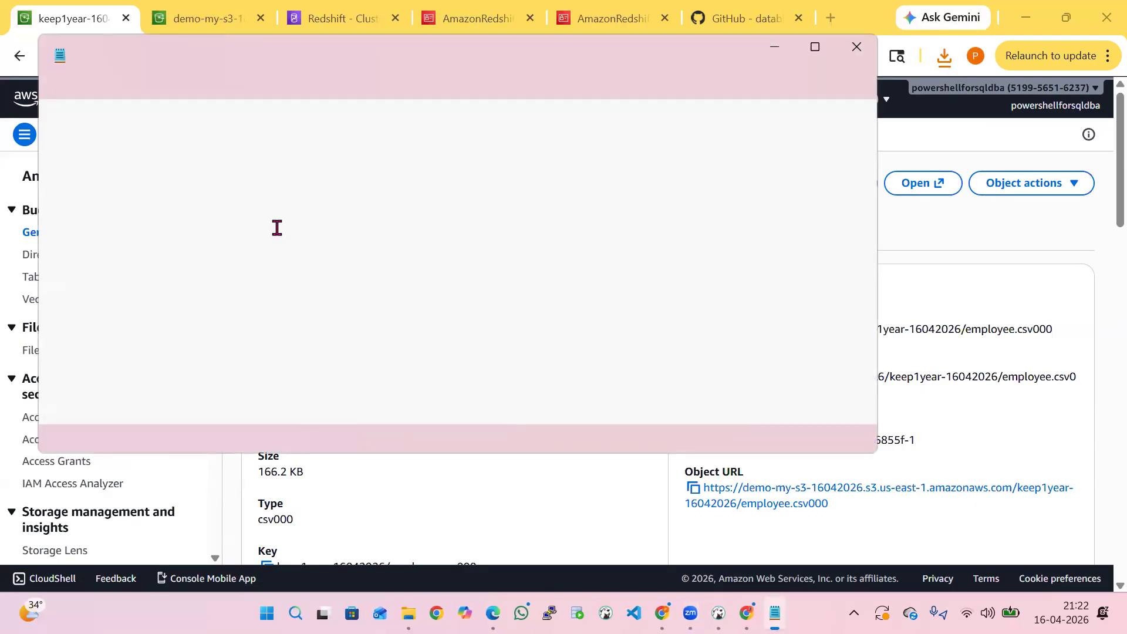
drag(74, 121, 347, 356)
scroll(343, 294, down, 20)
Detach the hr.car queries tab into its own Notepad window, close it without saving, and return to the S3 object page in Chrome.
drag(152, 59, 973, 107)
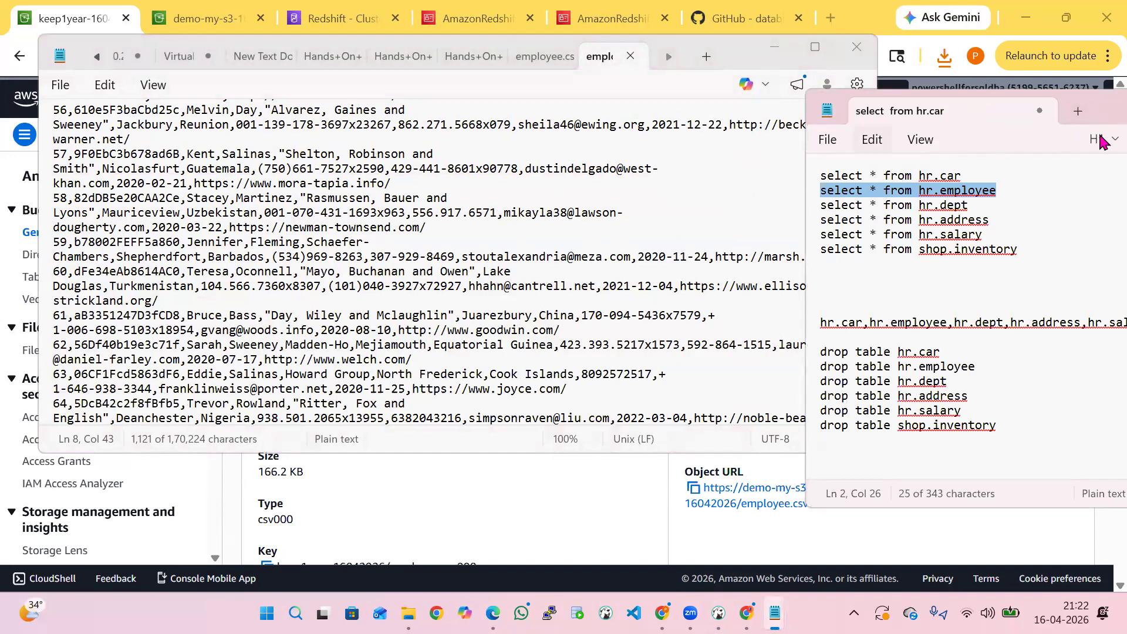
drag(1100, 111, 635, 278)
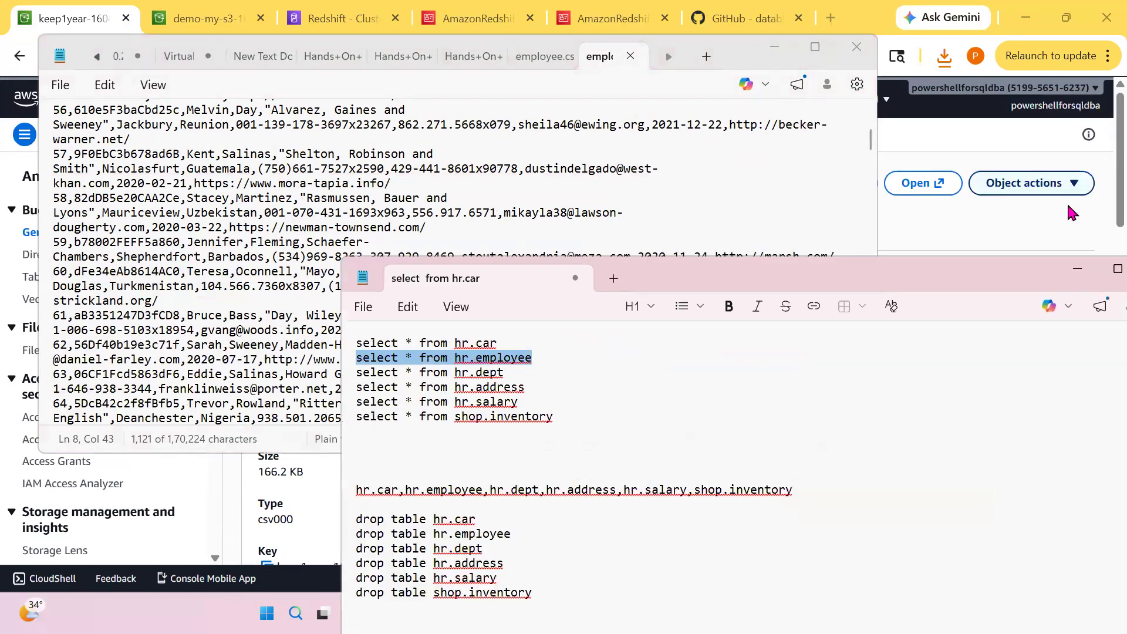
drag(962, 288, 383, 276)
click(580, 256)
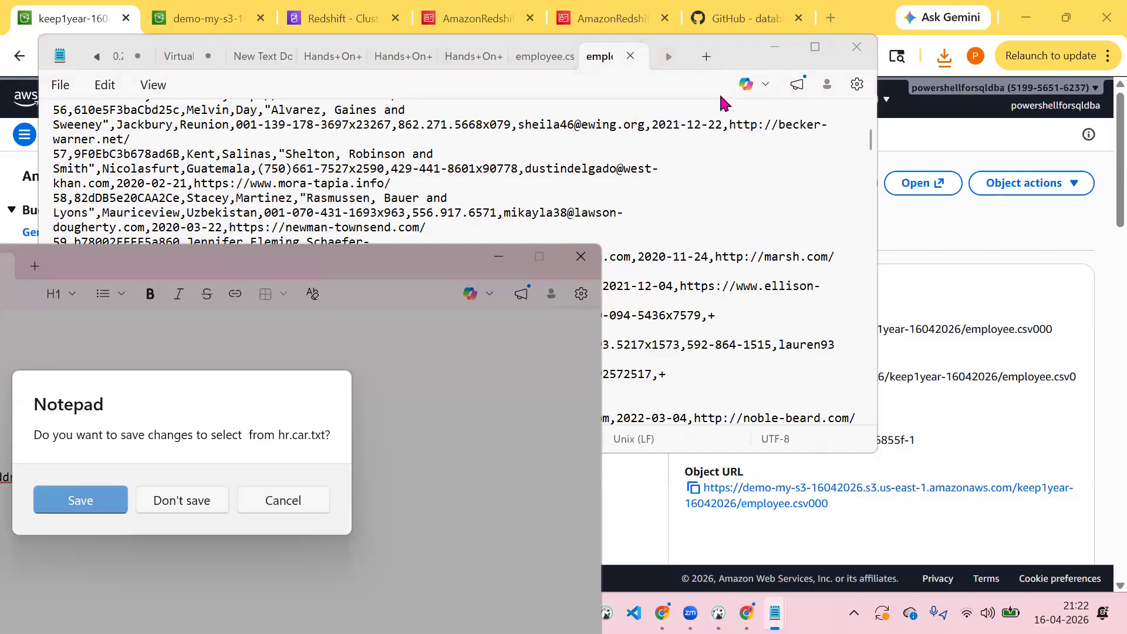
click(176, 511)
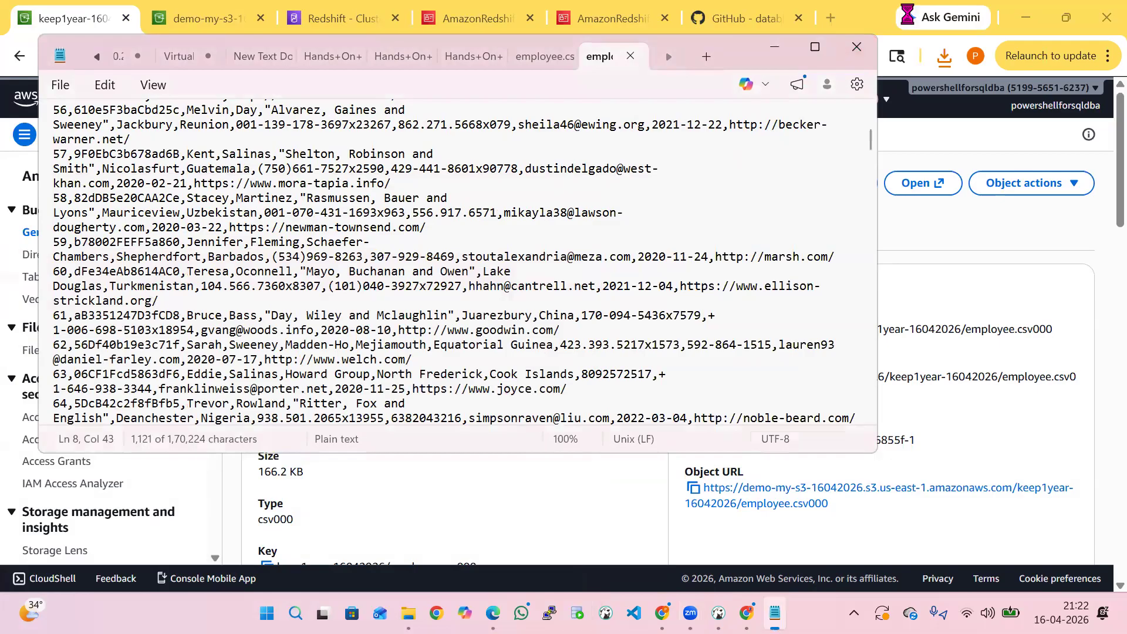
click(1100, 239)
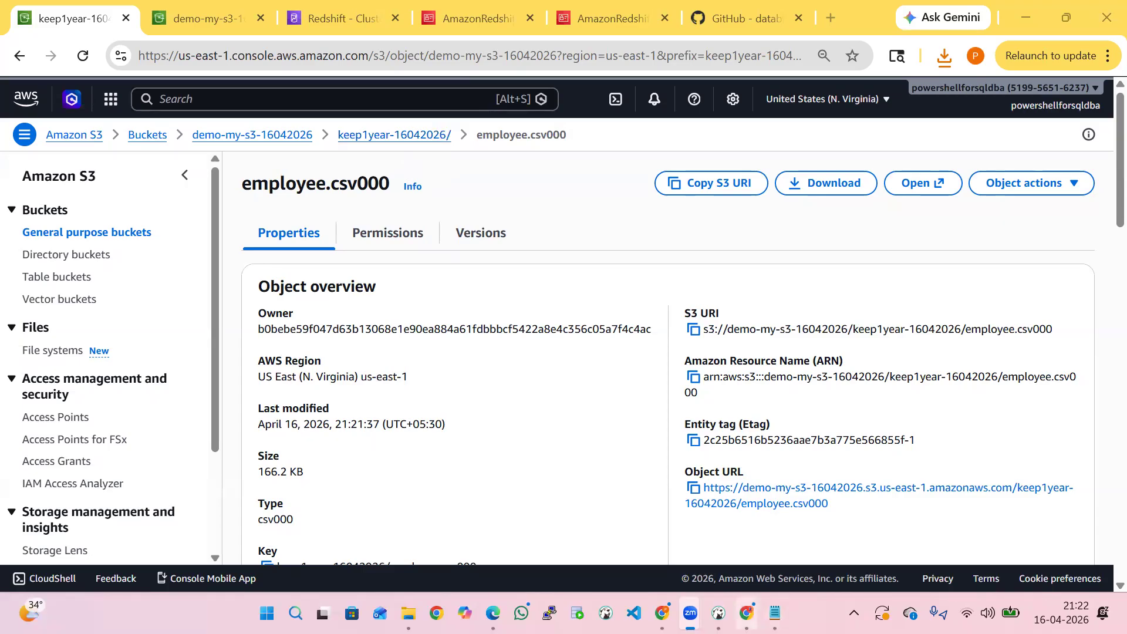
Switch to DBeaver, collapse the public schema under the dev database, and compare the source with the employee.csv000 object in Chrome.
click(719, 613)
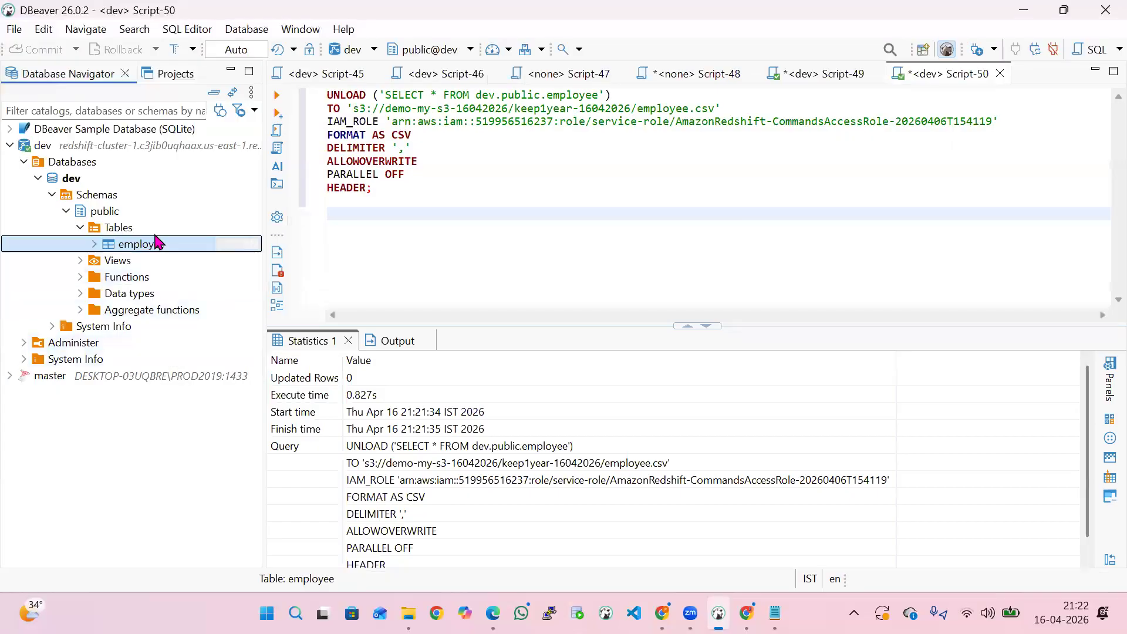
click(67, 211)
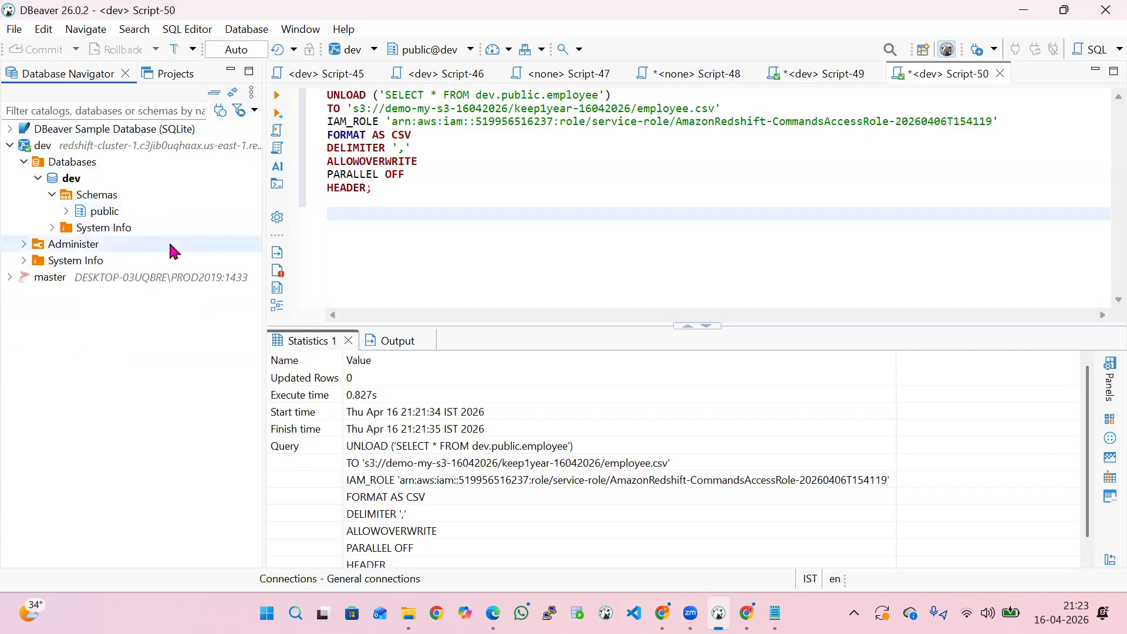
click(83, 215)
click(68, 212)
click(68, 213)
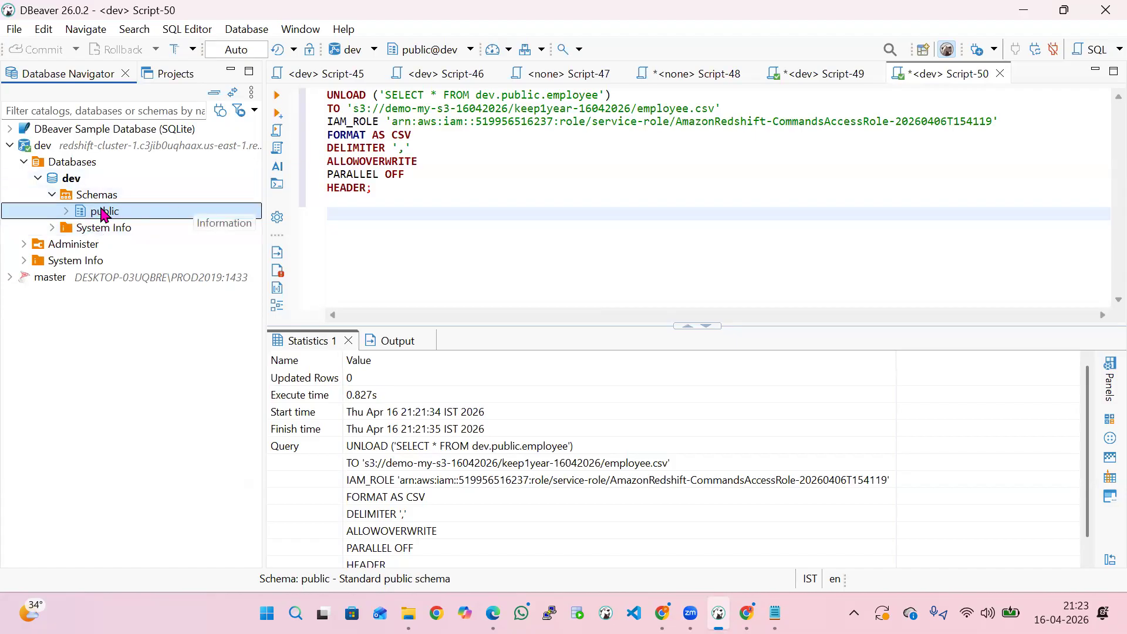
click(82, 178)
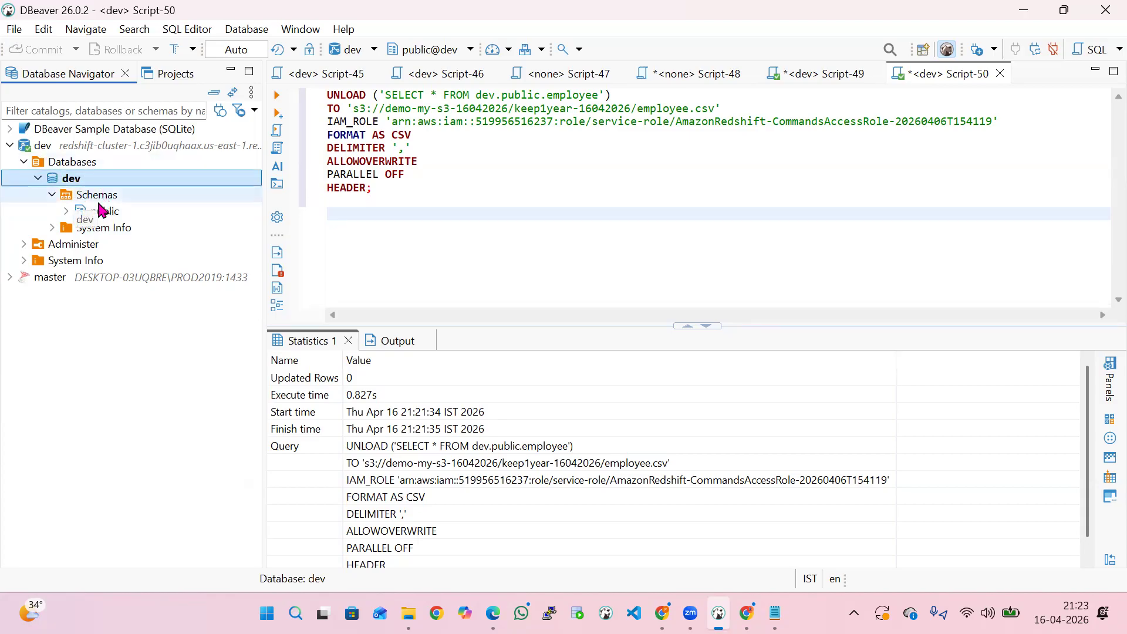
click(91, 197)
click(89, 212)
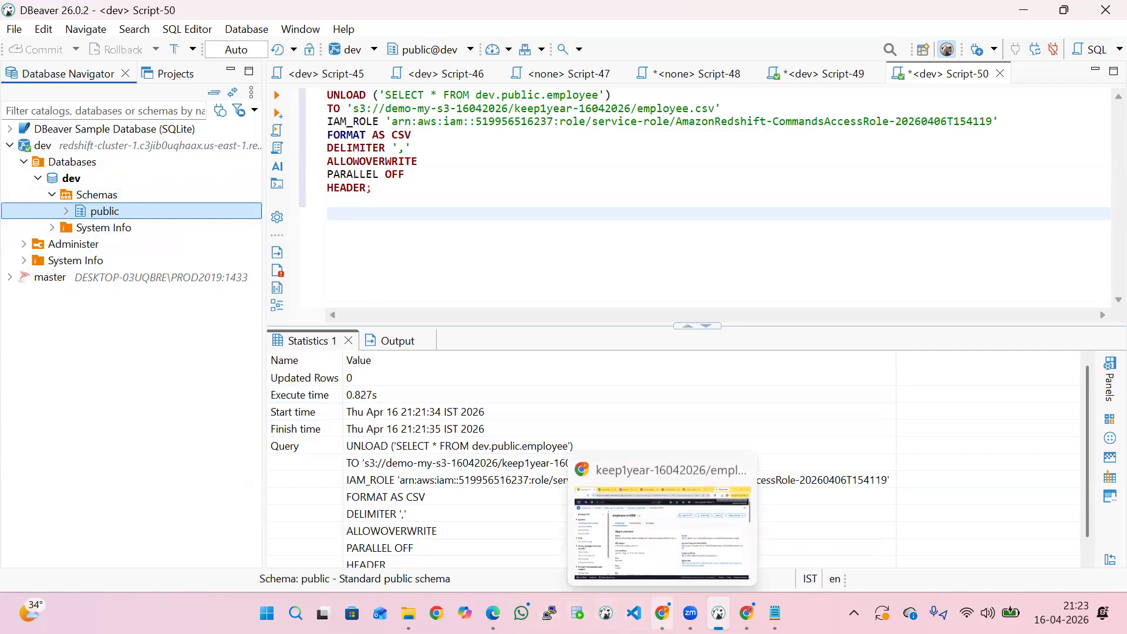
click(662, 613)
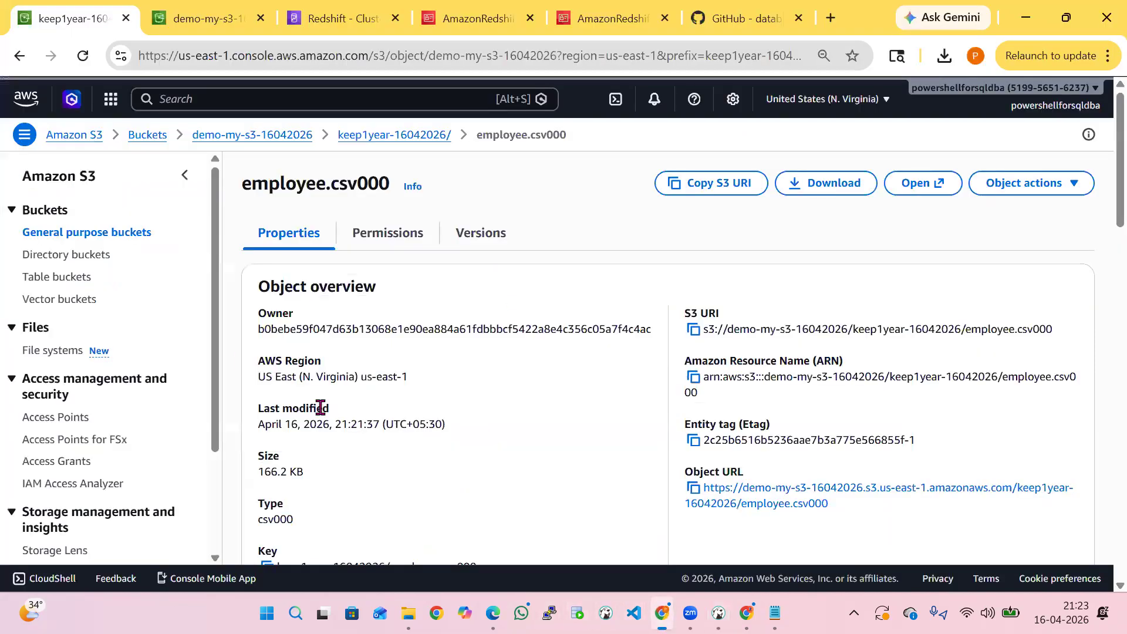
click(719, 613)
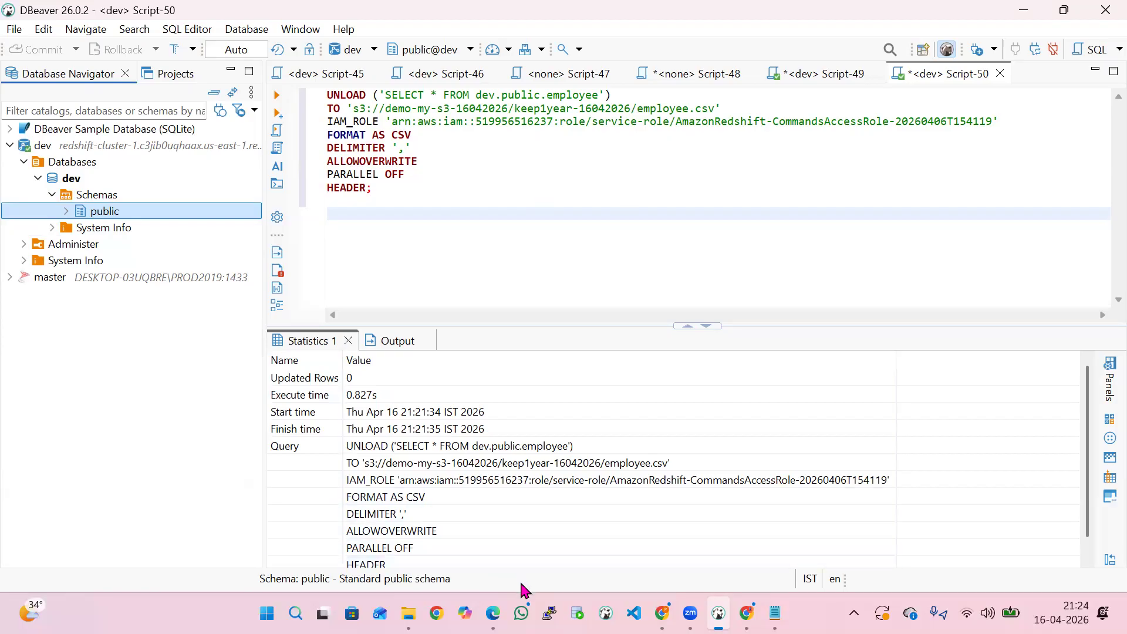
Switch to Edge and highlight the titles of the Udemy courses on PowerShell Scripting and Automation and on PowerShell For HTML or Health Check Report.
click(493, 613)
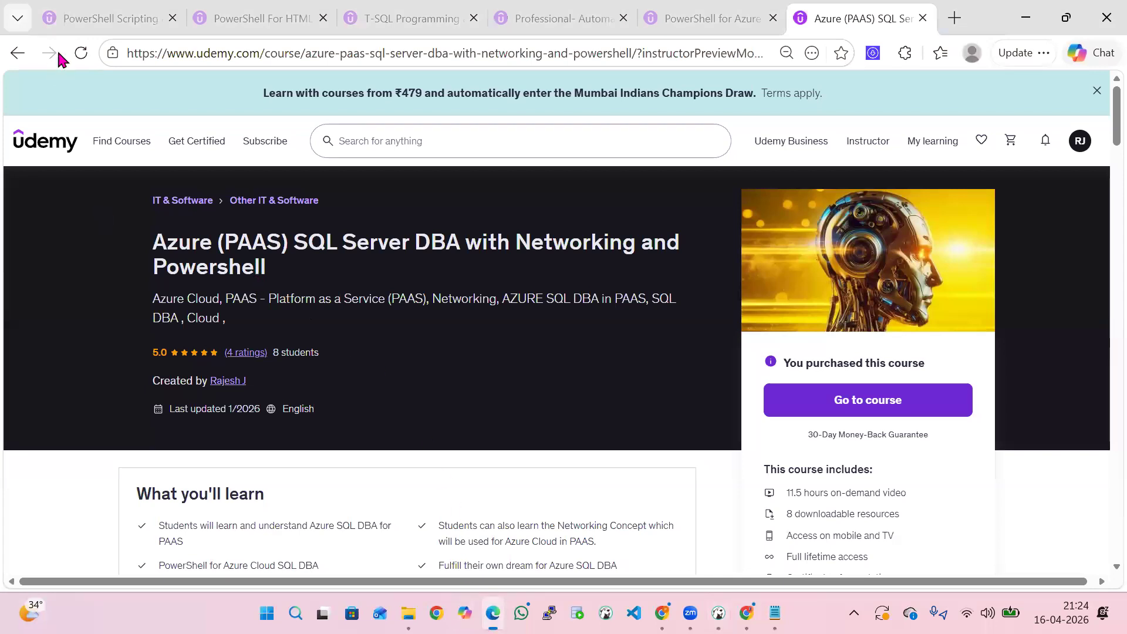
click(78, 22)
click(344, 275)
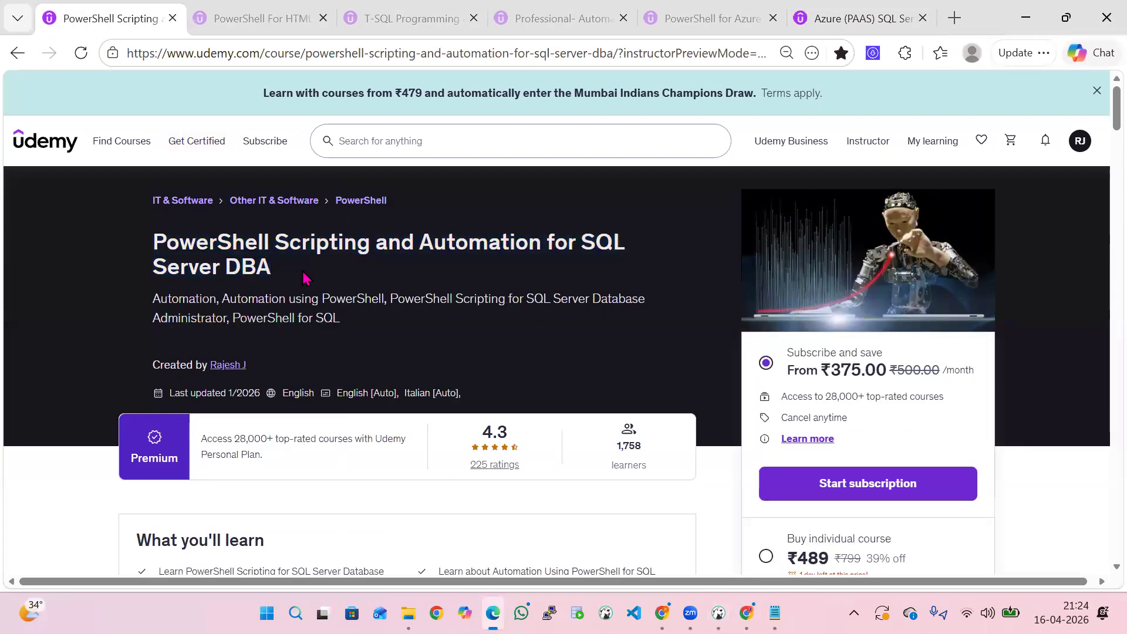
drag(302, 276, 108, 252)
click(431, 271)
click(213, 12)
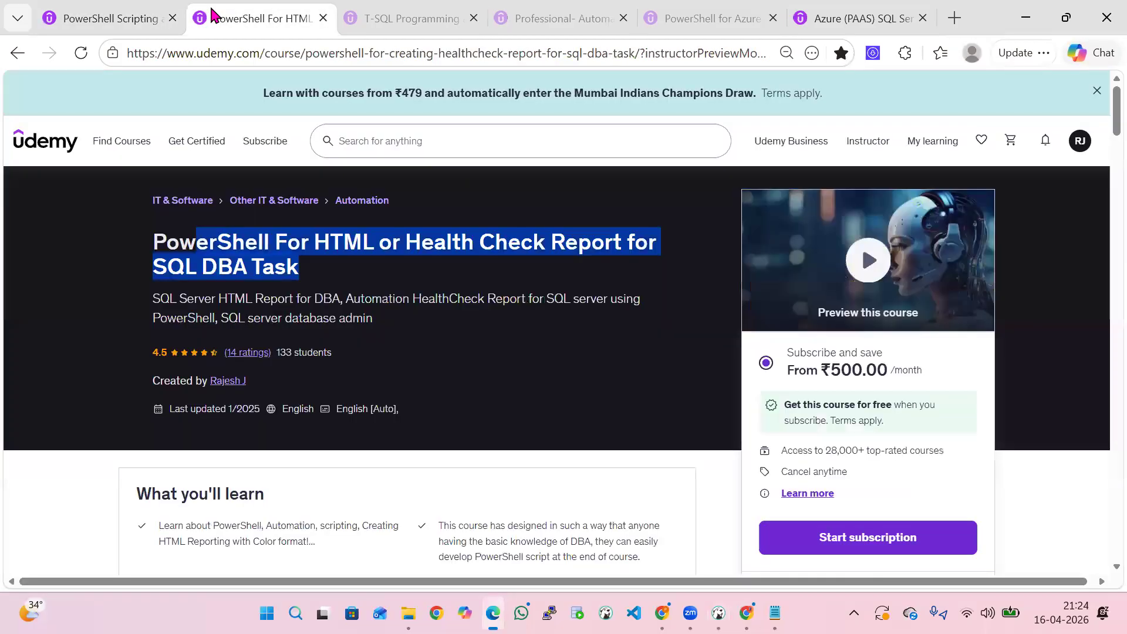
drag(270, 249, 589, 253)
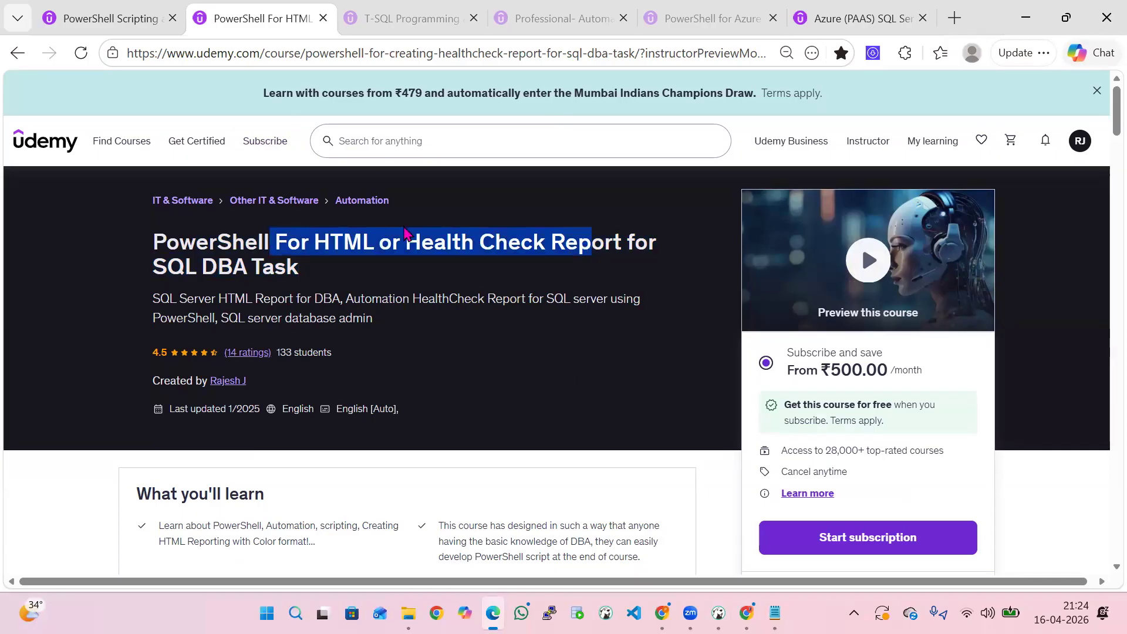
Show the T-SQL Programming and Scripting course and the Professional- Automation using PowerShell Script course, highlighting each title.
key(ctrl+Tab)
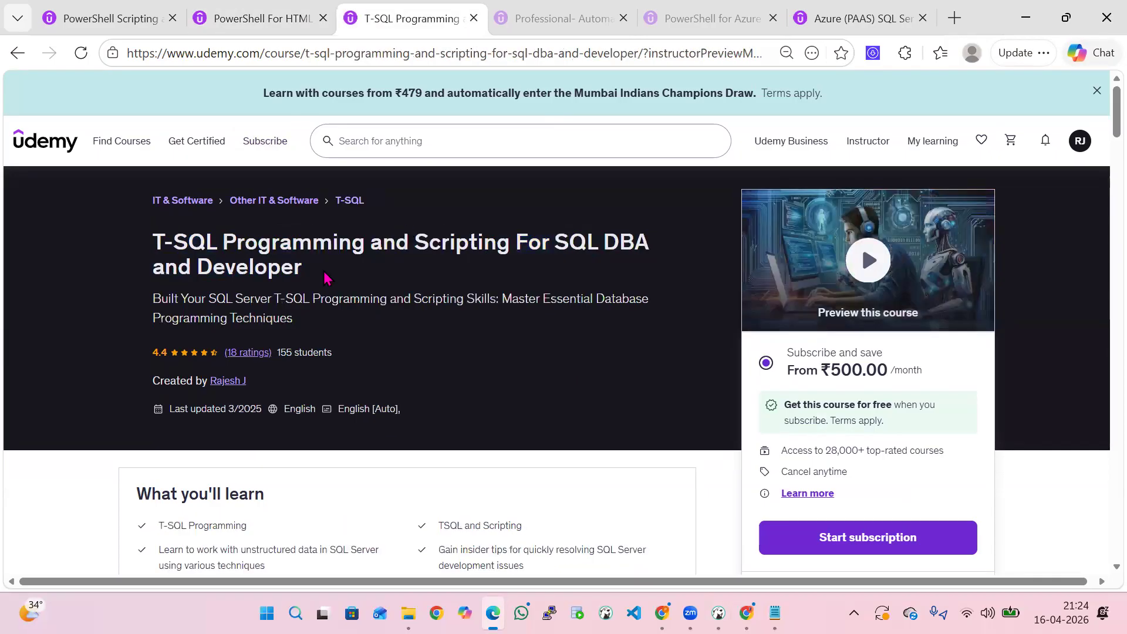
drag(326, 277, 146, 245)
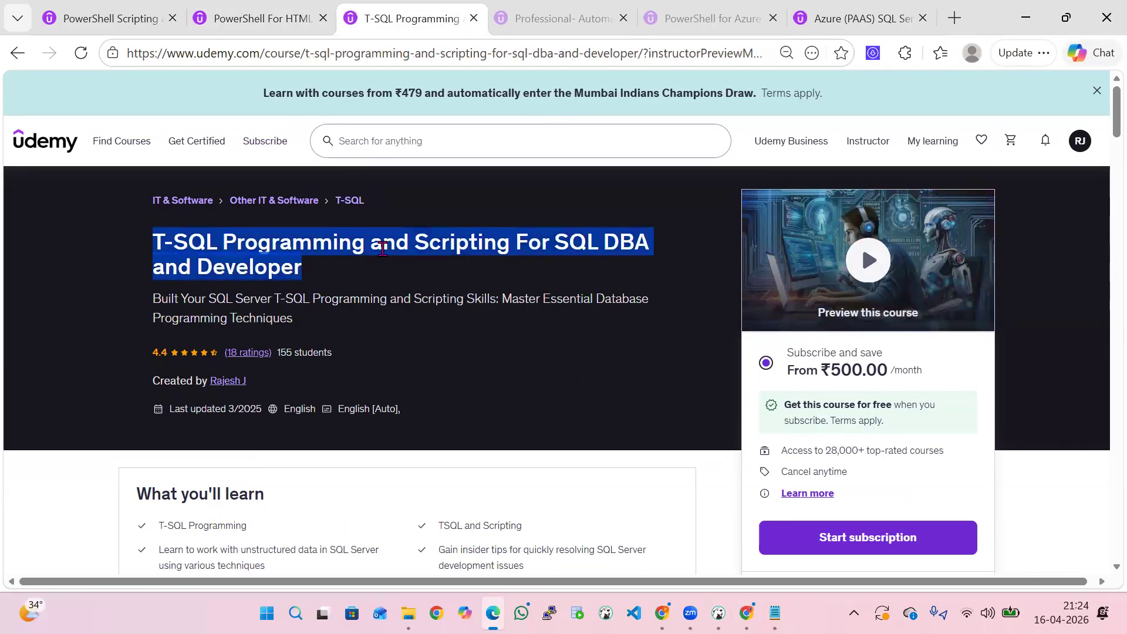
click(575, 29)
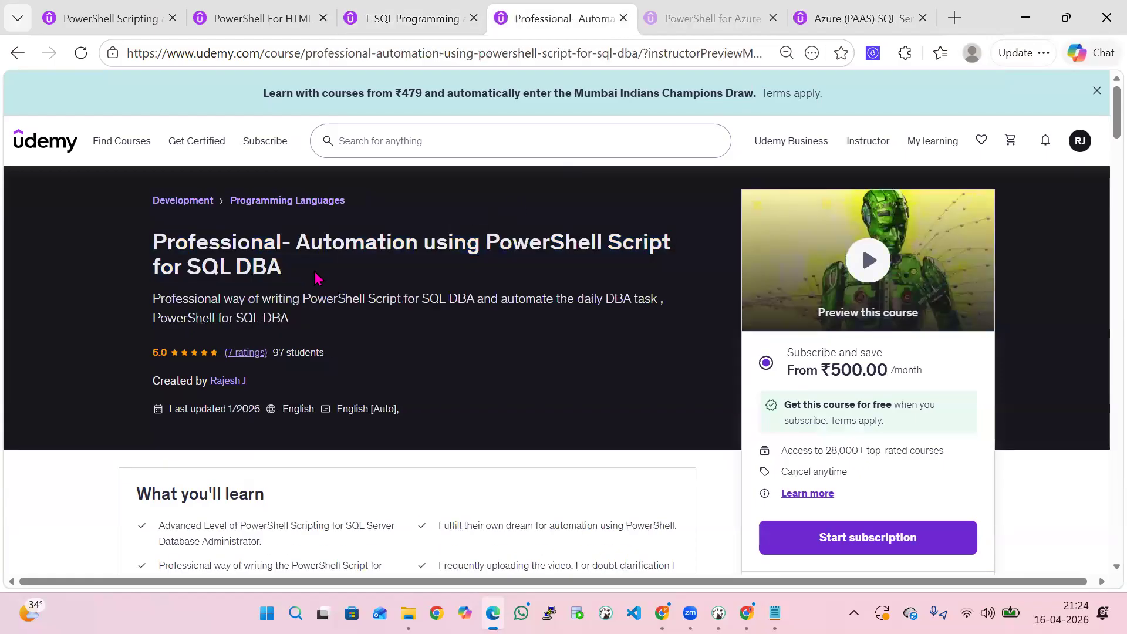
drag(303, 276, 142, 258)
click(159, 259)
Open the PowerShell for Azure SQL DBA (IAAS) with Networking Concept course page and highlight its title.
click(715, 24)
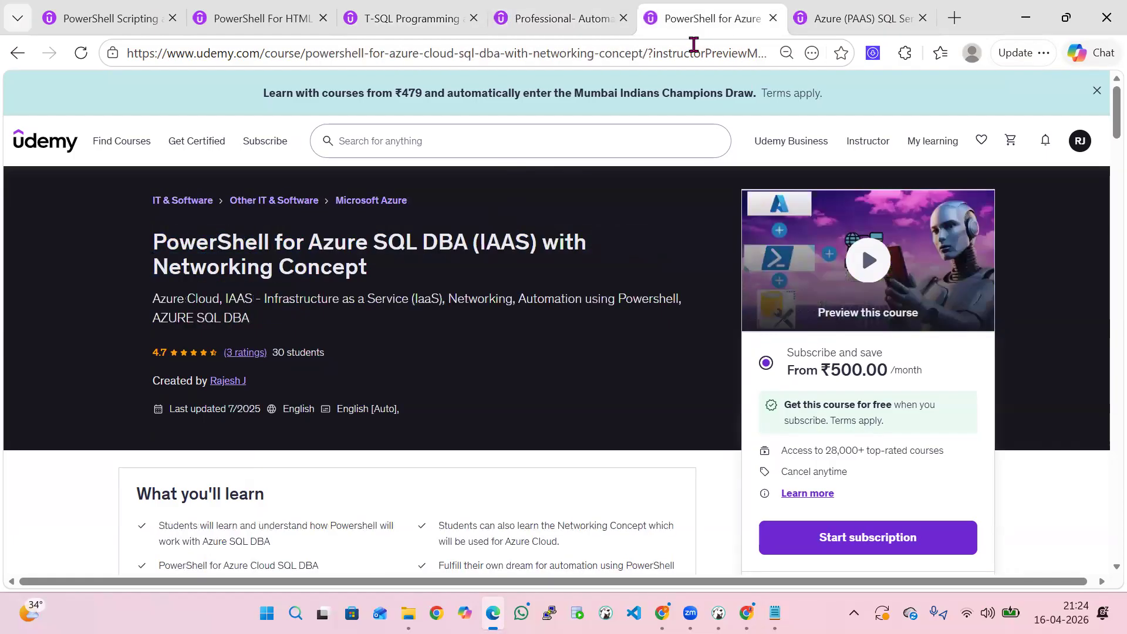
drag(388, 254, 217, 247)
drag(552, 238, 550, 241)
drag(444, 253, 137, 251)
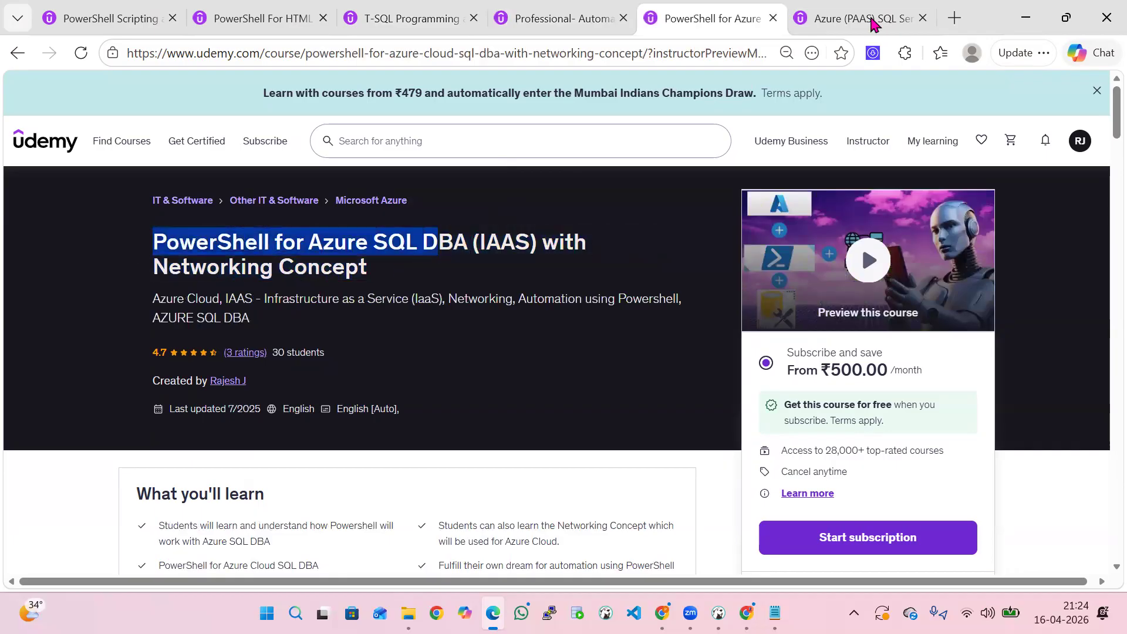
Highlight the Azure (PAAS) SQL Server DBA course title, return to the Azure IAAS course page, and minimize the browser to the desktop.
click(873, 22)
drag(359, 276, 135, 258)
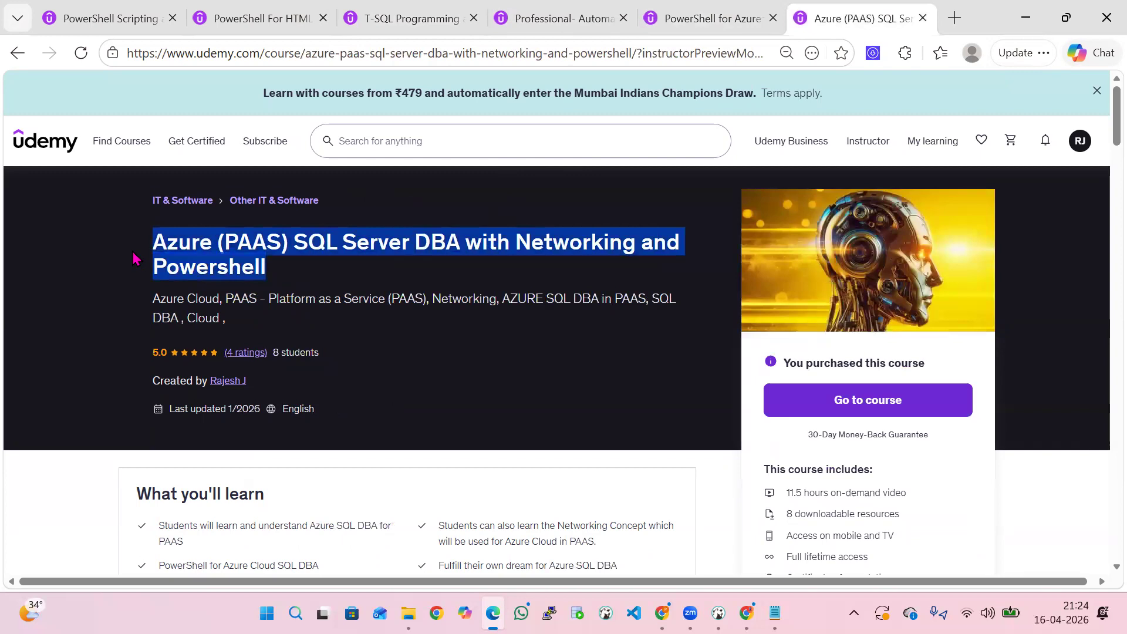
click(340, 250)
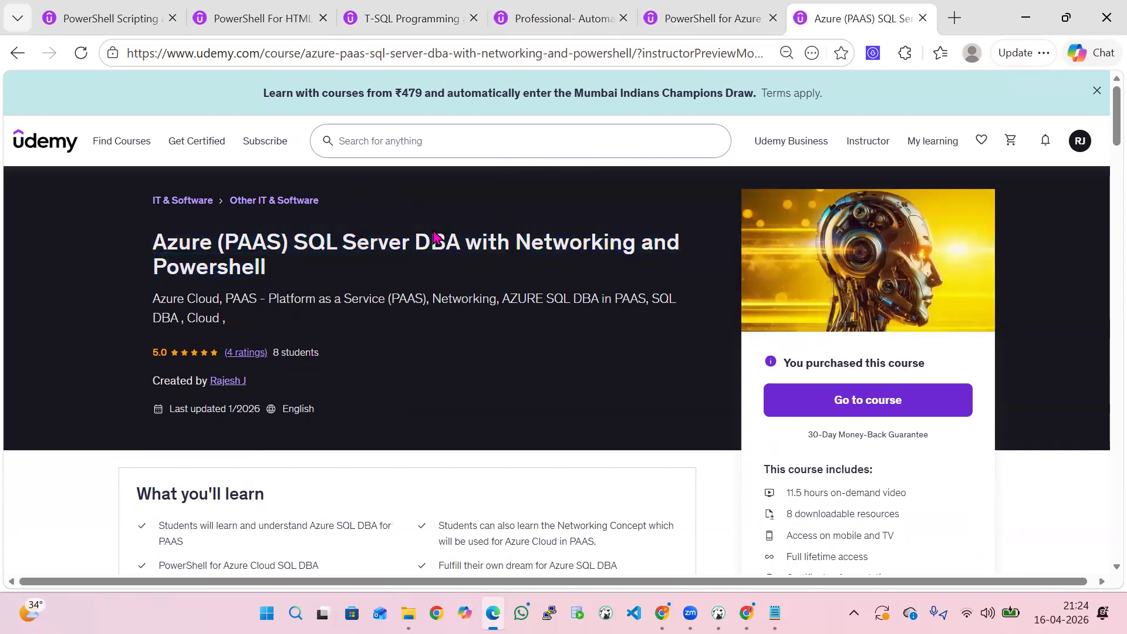
click(699, 21)
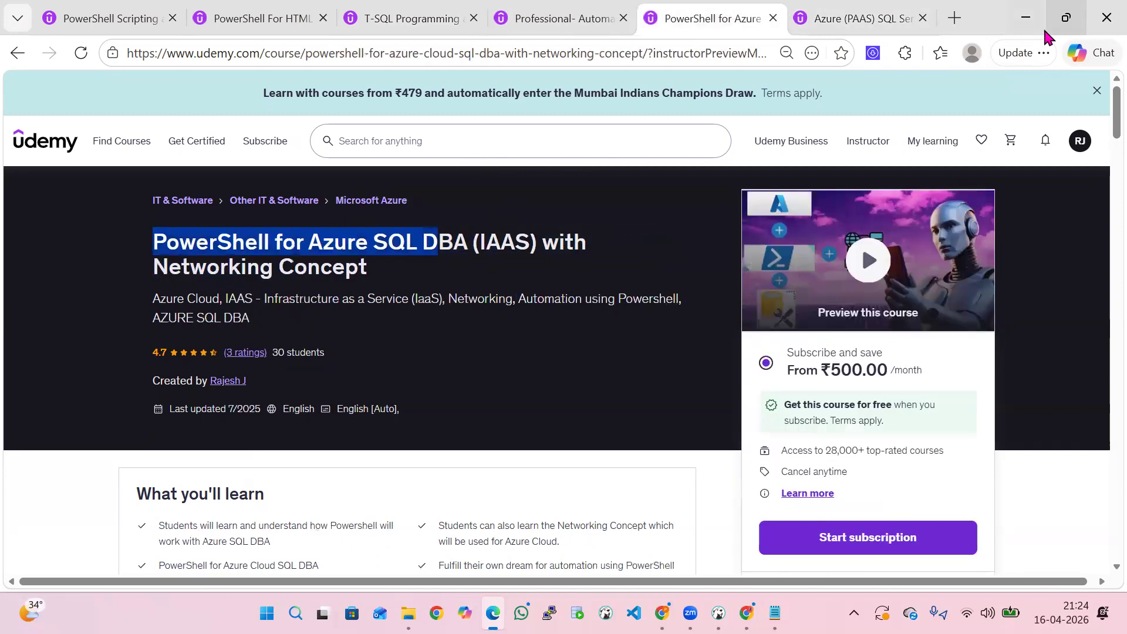
click(1026, 18)
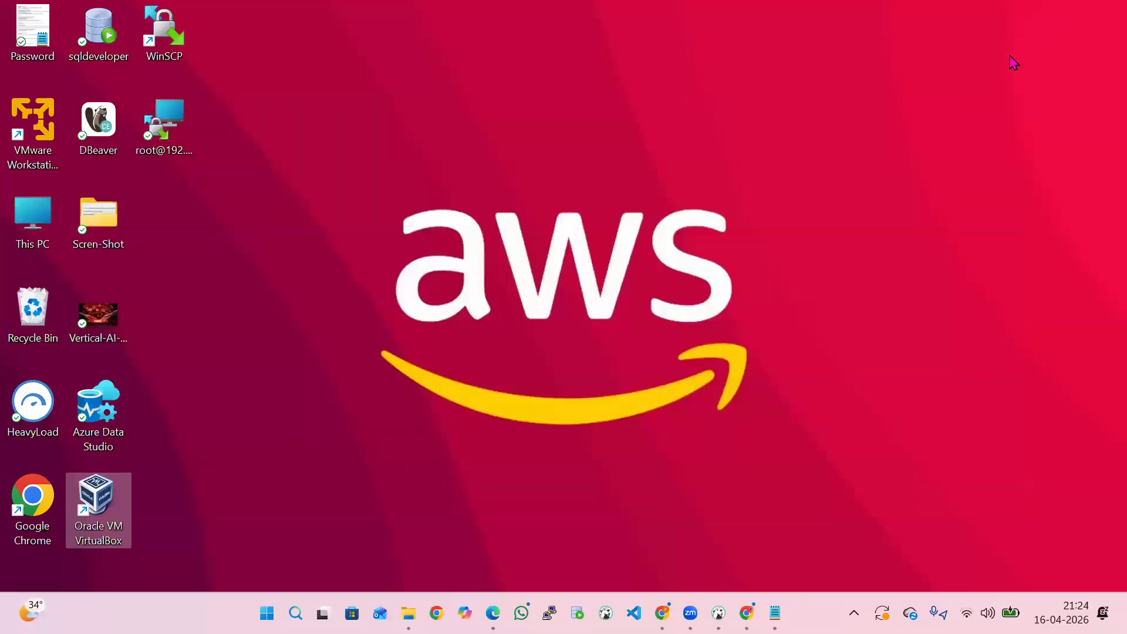